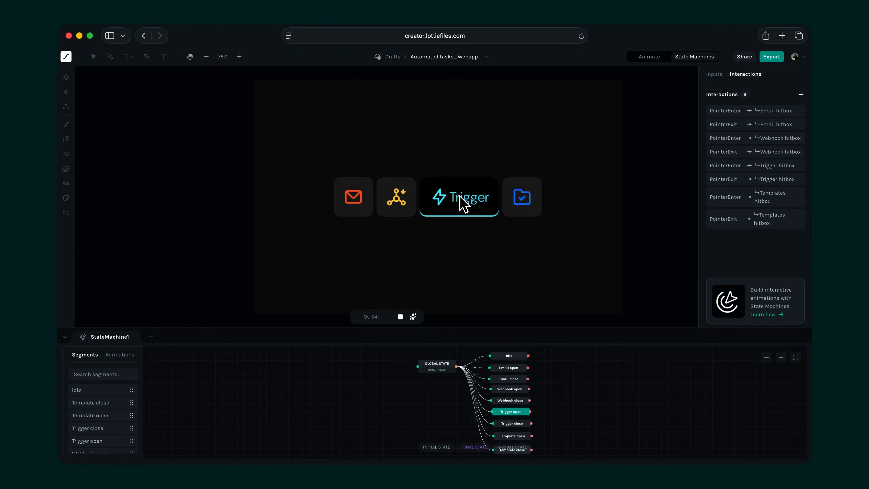
Preview the Trigger button's hover interaction in the running state machine.
mouse_move(500, 209)
mouse_move(451, 204)
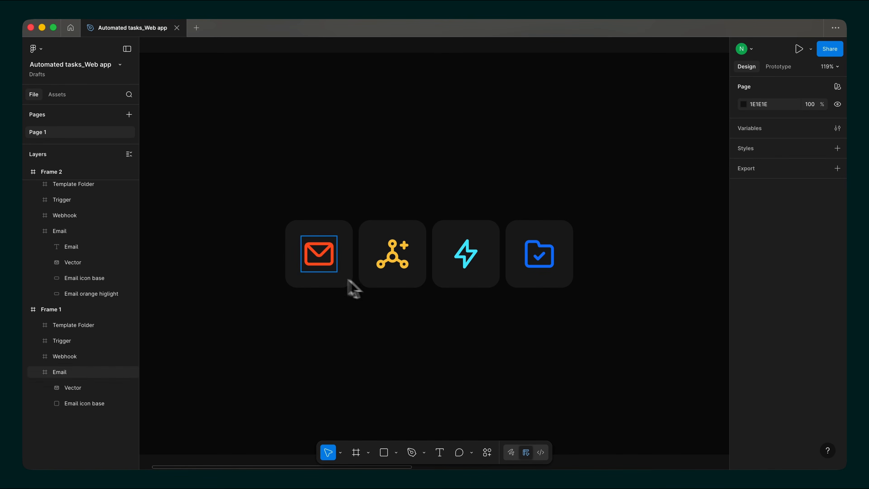
Examine the layers of the expanded Email button in Frame 2: icon base, orange highlight and text.
scroll(514, 332, right, 15)
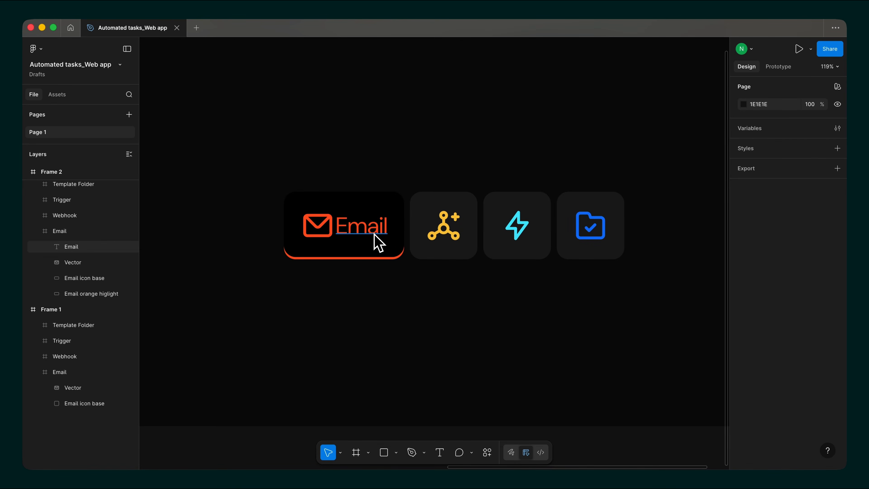
click(372, 253)
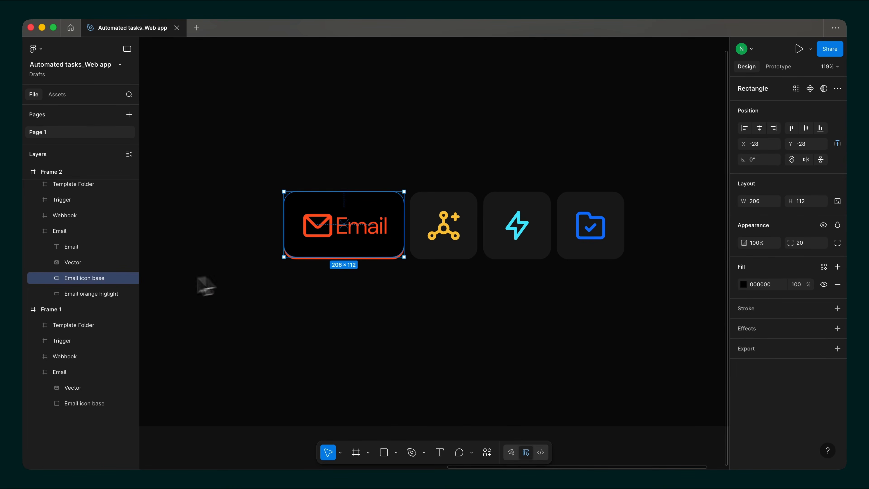
click(91, 297)
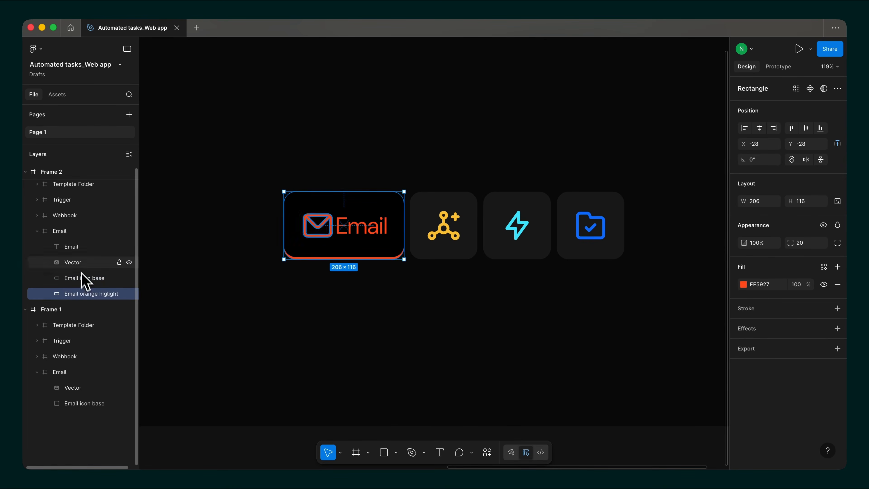
click(76, 247)
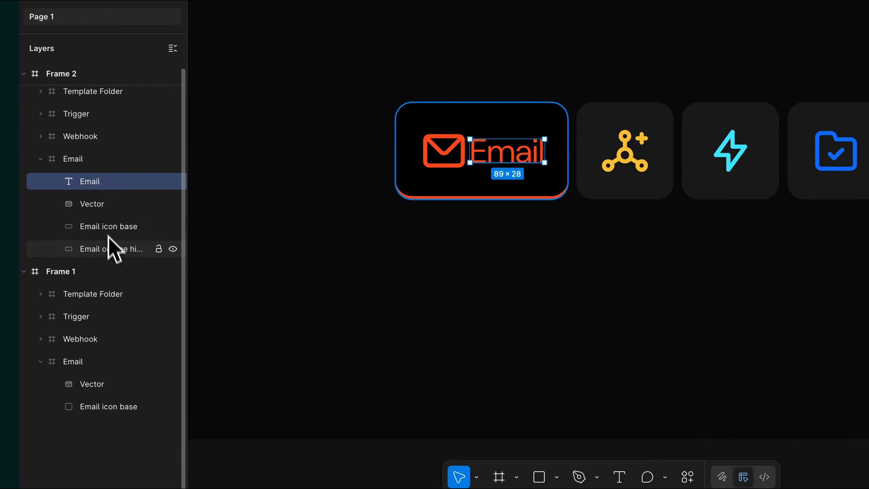
scroll(339, 267, down, 5)
scroll(339, 268, left, 10)
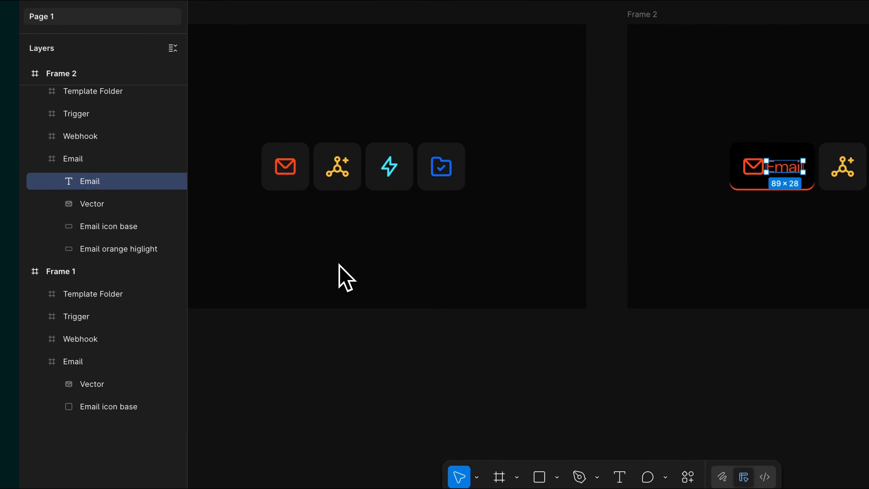
Copy the Email text and orange highlight from Frame 2 into Frame 1's Email frame, placing the highlight beneath the icon base.
click(120, 232)
click(117, 250)
shift+click(105, 186)
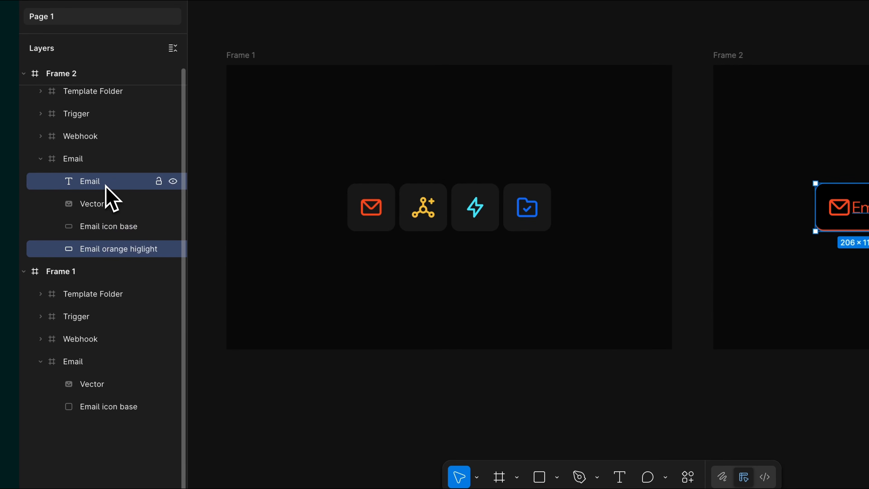
key(ctrl+c)
click(76, 362)
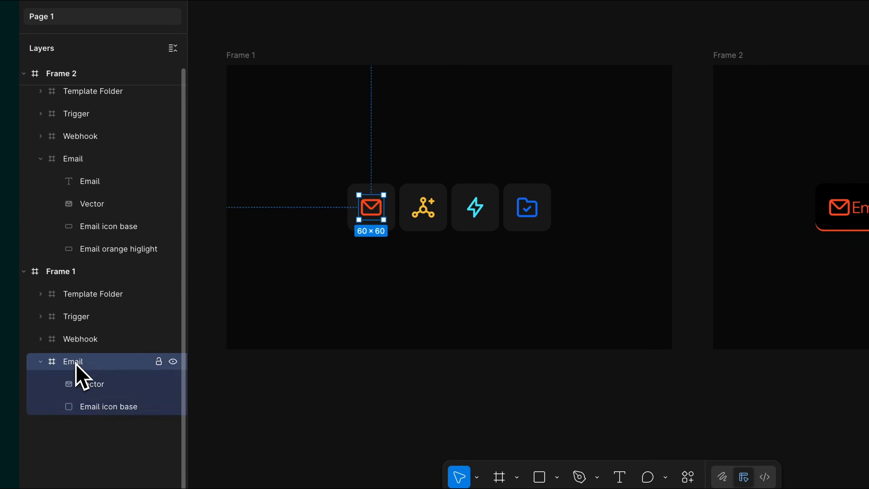
key(ctrl+v)
click(101, 408)
drag(97, 416, 102, 474)
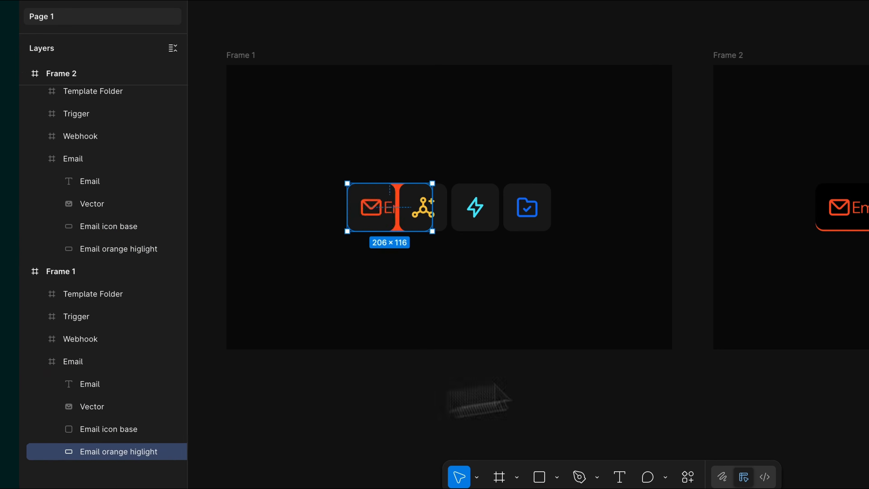
Fill Frame 1's Email orange highlight with the icon base's grey 252525 and narrow it to 116 px wide.
click(831, 270)
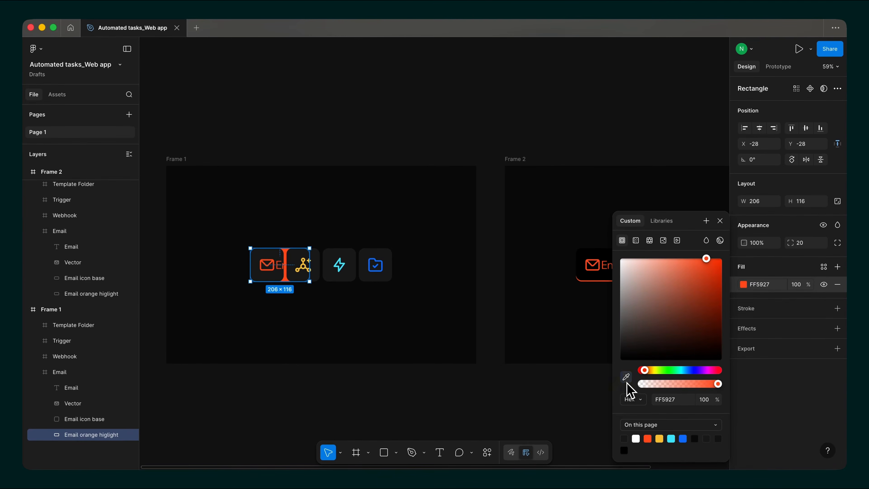
click(699, 375)
click(274, 259)
scroll(272, 261, up, 5)
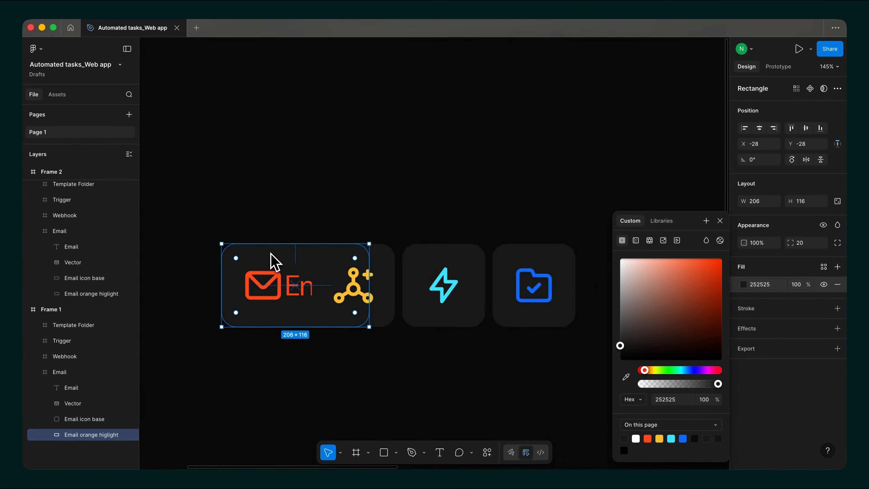
drag(469, 295, 340, 295)
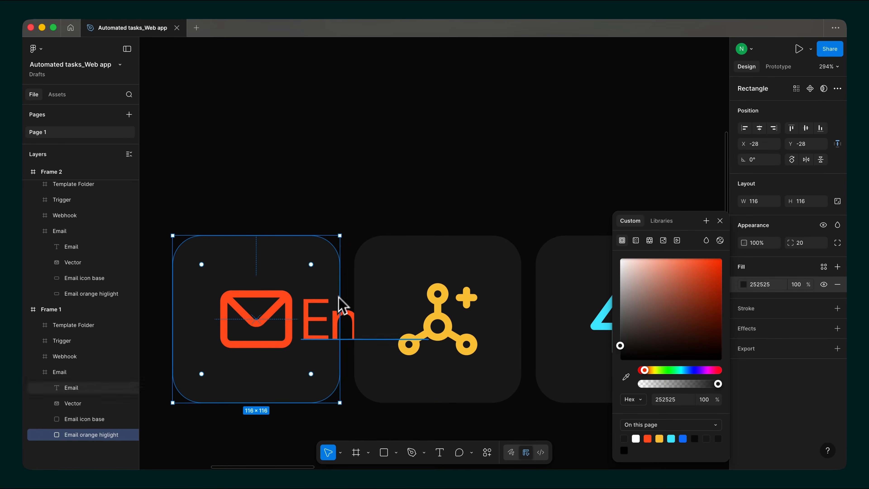
Set the opacity of the Email text in Frame 1 to 0%.
click(330, 329)
click(763, 261)
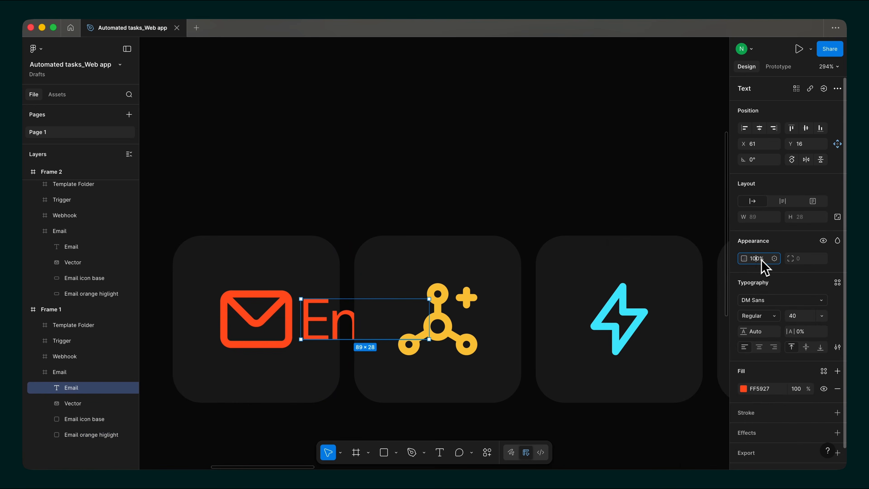
text(0)
key(Return)
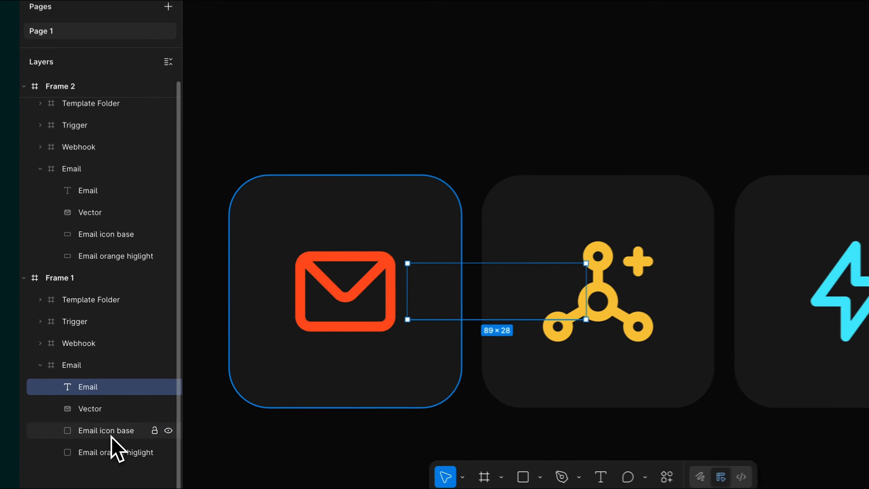
Rename Frame 1's Email icon base layer to "Email hitbox".
double_click(111, 437)
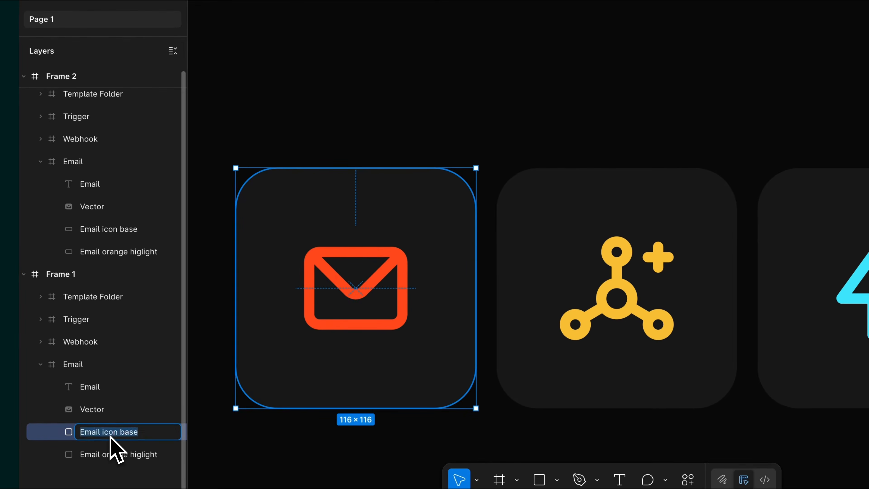
text(Email hitbox)
key(Return)
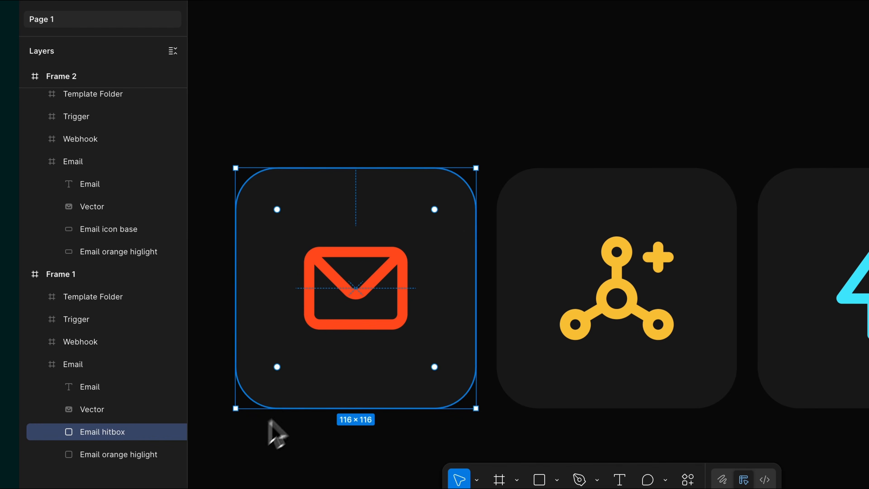
Move Frame 1 down into the empty canvas area below the level of Frame 2.
scroll(305, 382, down, 10)
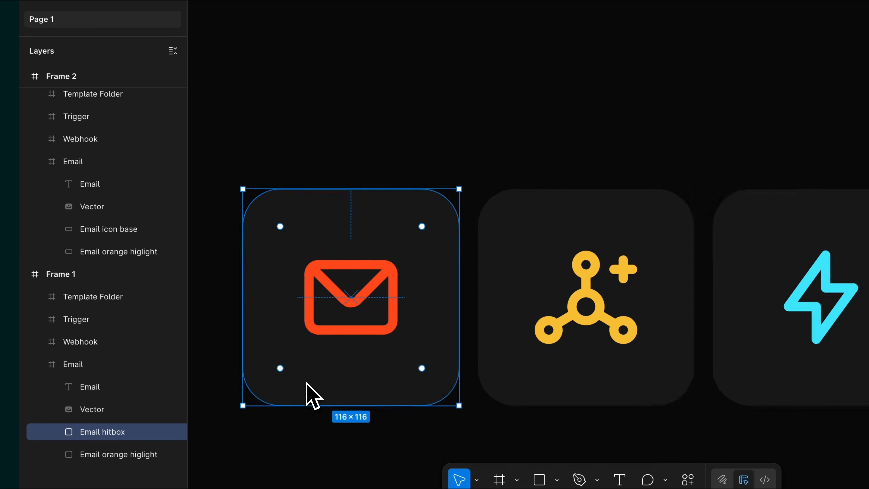
scroll(306, 382, down, 4)
scroll(305, 382, left, 4)
click(392, 411)
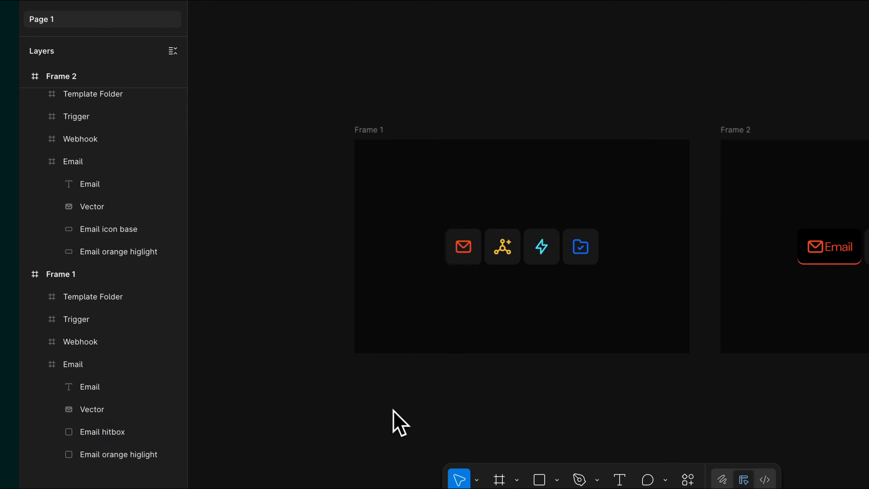
scroll(393, 390, down, 4)
scroll(393, 390, right, 1)
drag(338, 12, 351, 310)
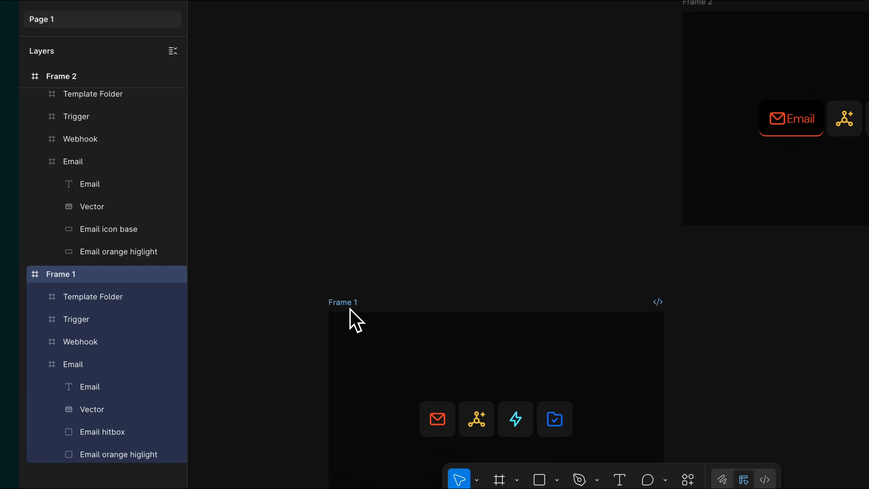
Duplicate Frame 1 and place the copy to its right at about X 1180, Y 969.
scroll(351, 310, down, 6)
scroll(351, 309, right, 2)
alt+drag(293, 109, 573, 127)
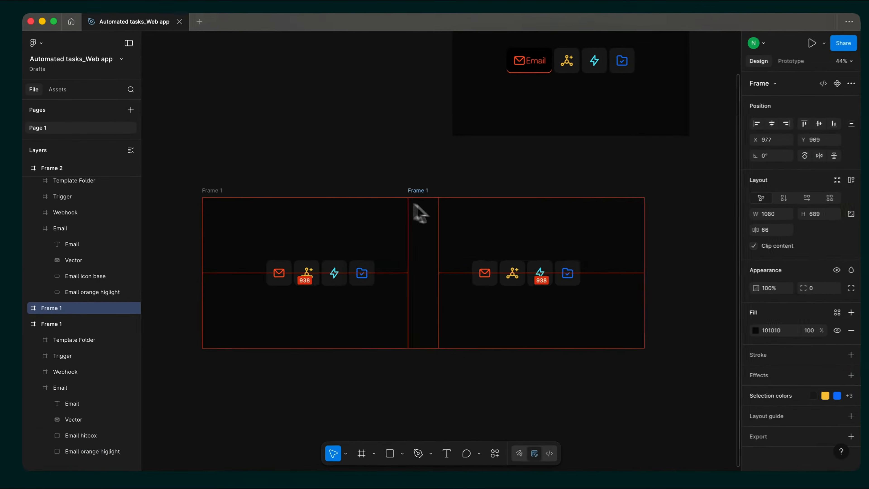
drag(421, 213, 461, 216)
Widen the Email hitbox and Email orange highlight in Frame 3 together to 206 px.
scroll(462, 215, up, 5)
scroll(516, 249, up, 5)
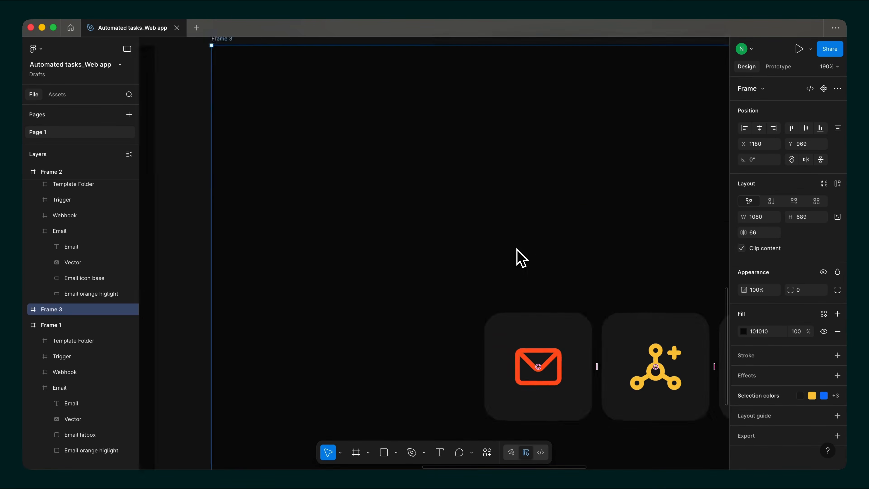
scroll(516, 250, down, 3)
scroll(516, 250, right, 2)
super+click(499, 295)
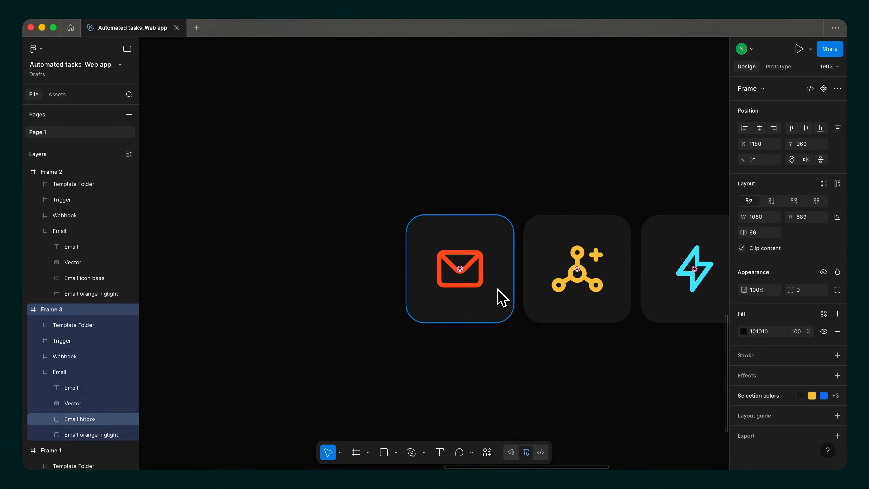
shift+click(91, 435)
drag(518, 276, 597, 293)
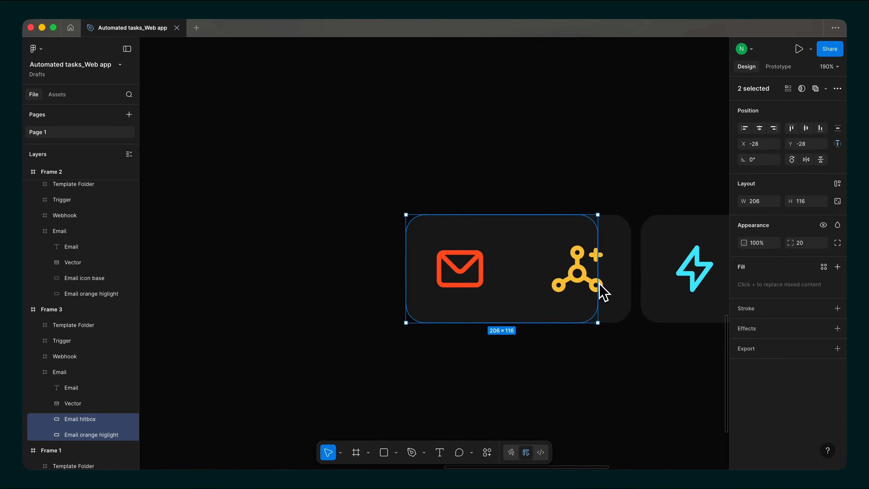
Set the height of Frame 3's Email hitbox to 112 px.
click(90, 419)
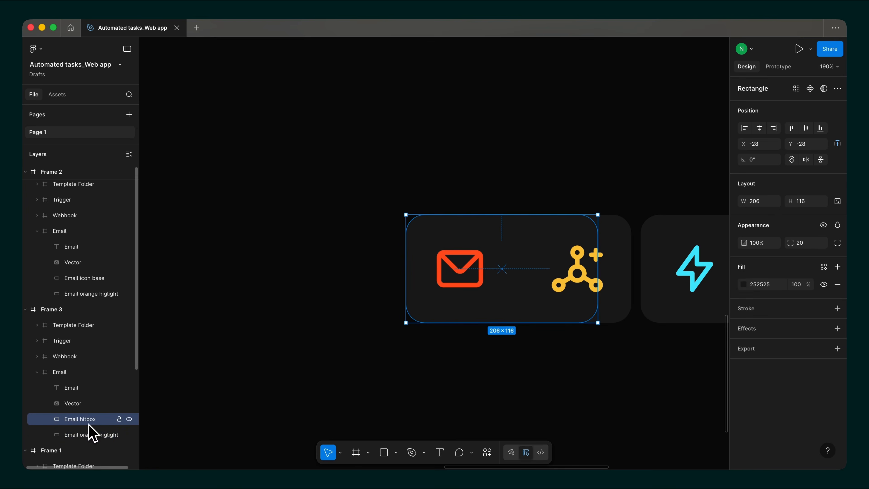
drag(514, 322, 514, 316)
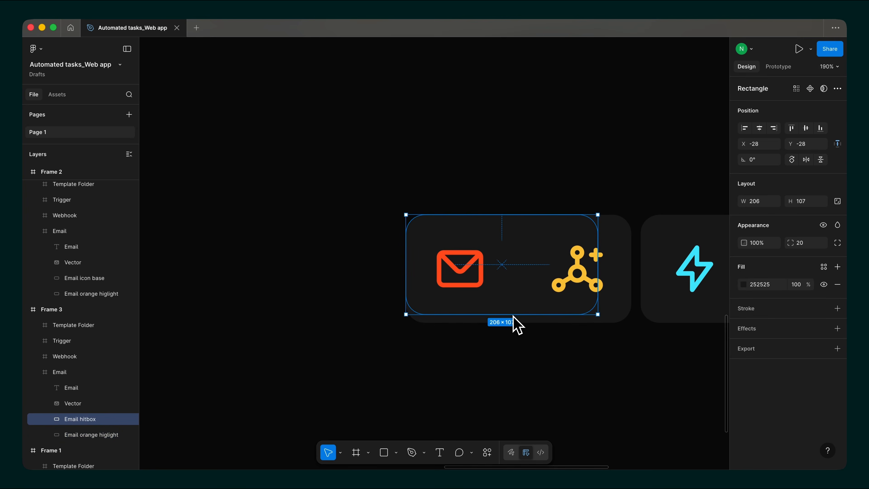
click(807, 205)
text(1)
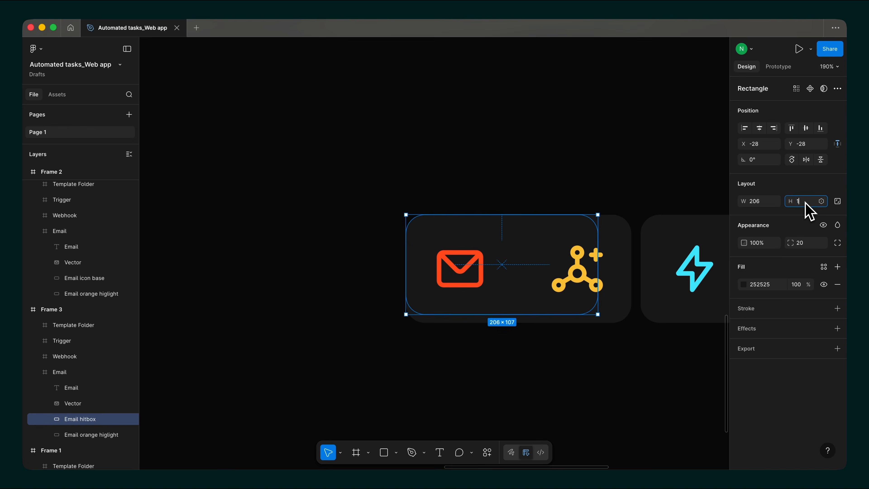
text(16)
key(Return)
Fill Frame 3's Email orange highlight with the page's orange colour, FF5927.
click(97, 440)
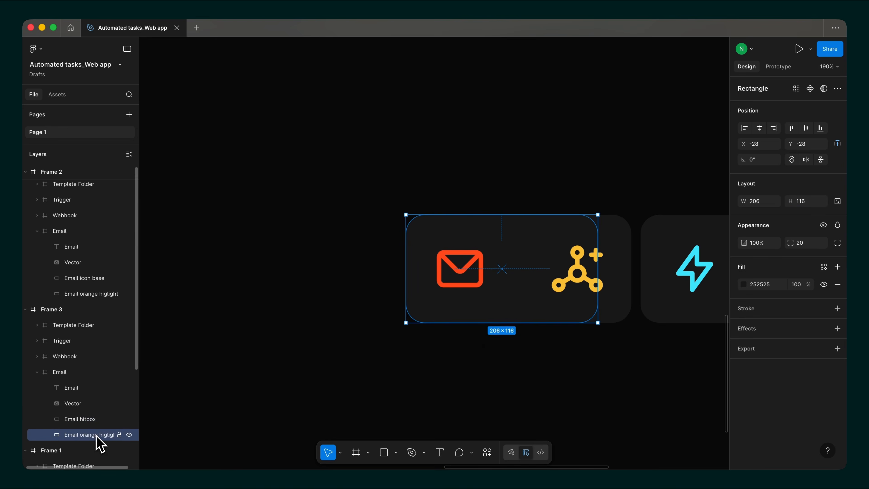
click(744, 285)
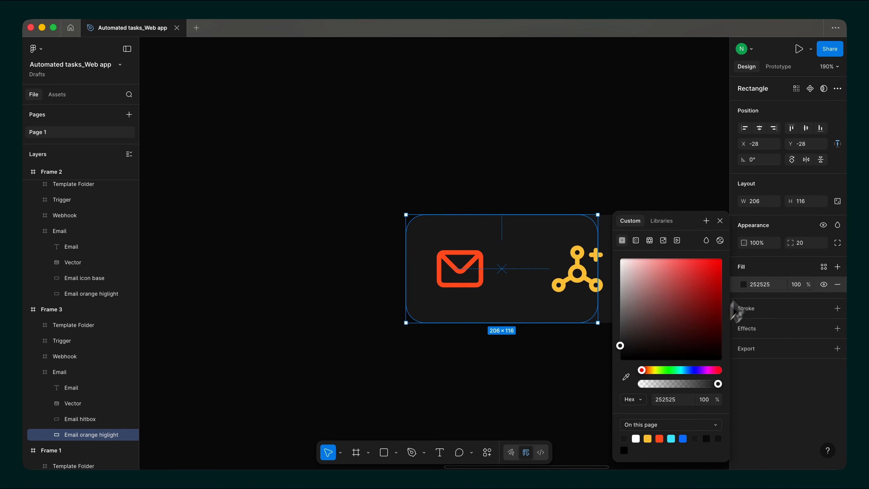
click(660, 439)
click(529, 404)
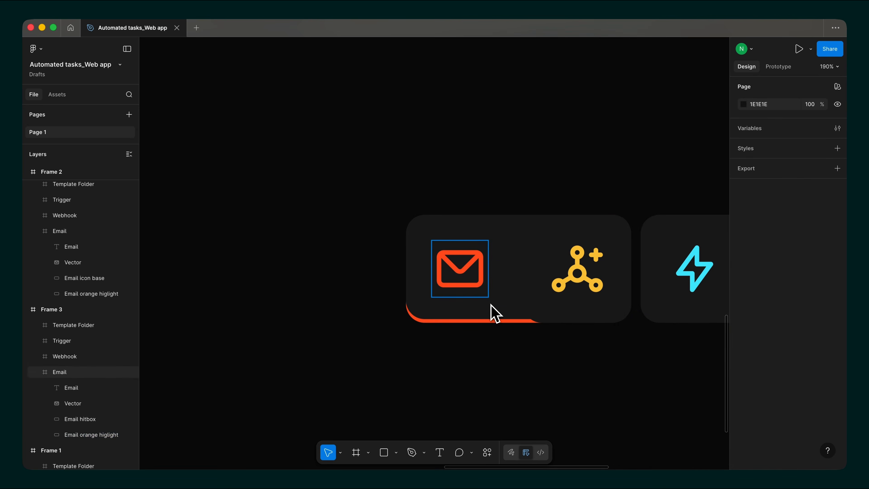
Change the fill of Frame 3's Email hitbox to black, 000000.
click(418, 309)
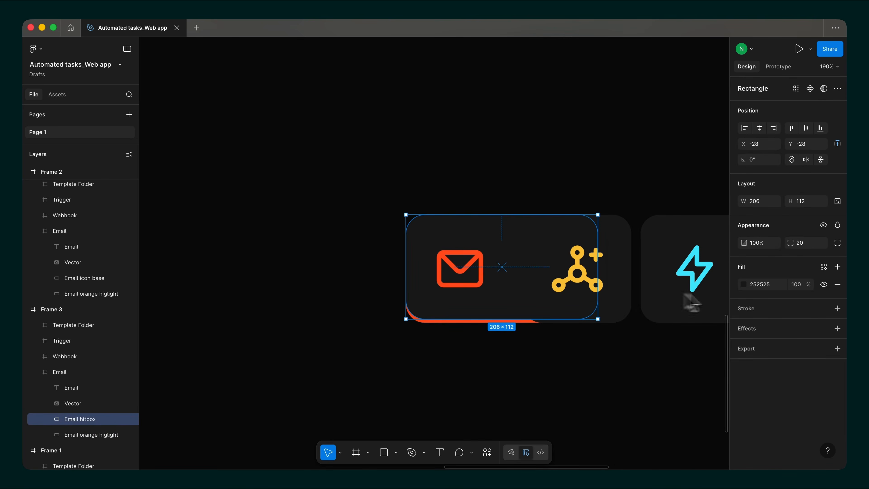
click(743, 285)
drag(647, 342, 613, 378)
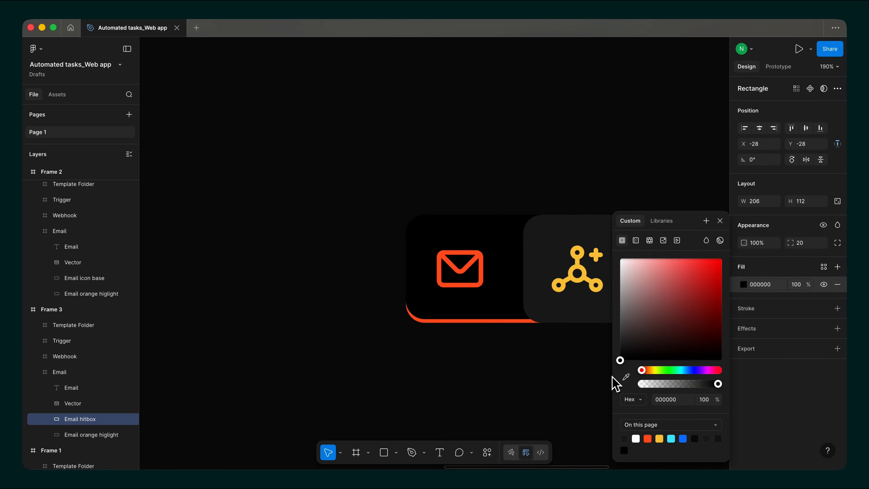
click(537, 390)
Set the opacity of the Email text in Frame 3 to 100%.
click(505, 278)
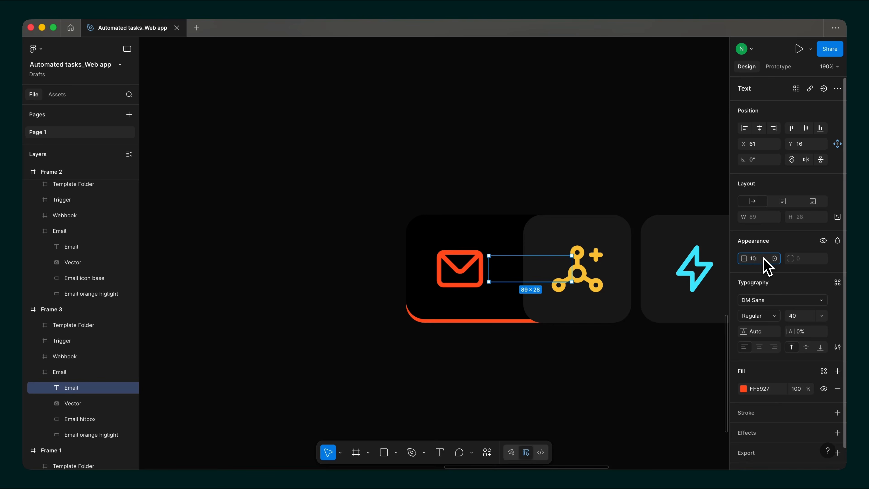
click(557, 367)
Move Frame 3's Webhook, Trigger and Template Folder frames right to clear the expanded Email button, and select the Email frame.
scroll(557, 366, down, 6)
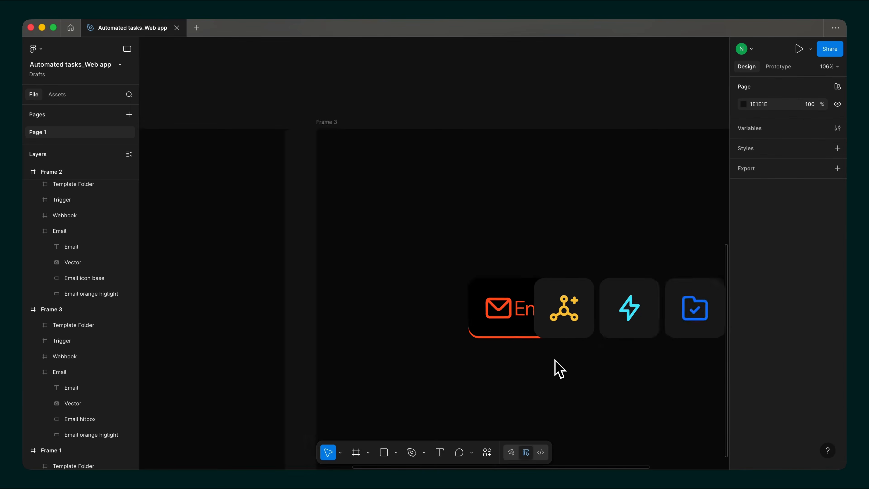
drag(597, 262, 450, 272)
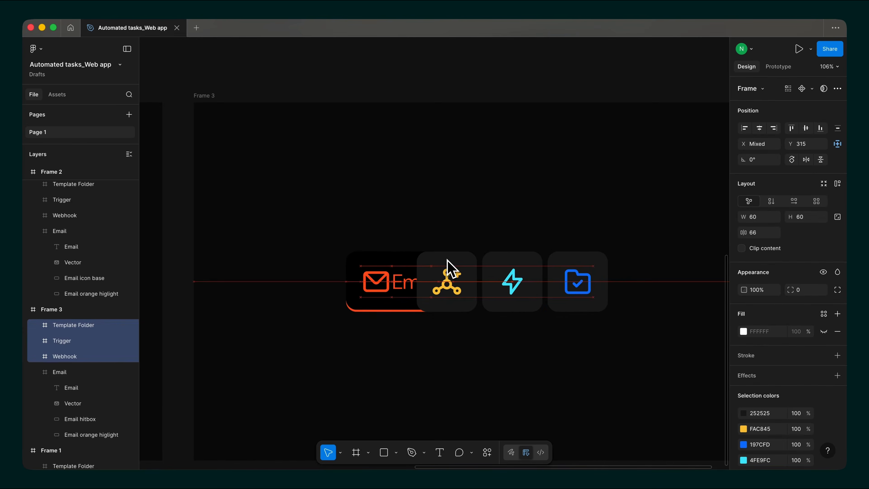
click(64, 375)
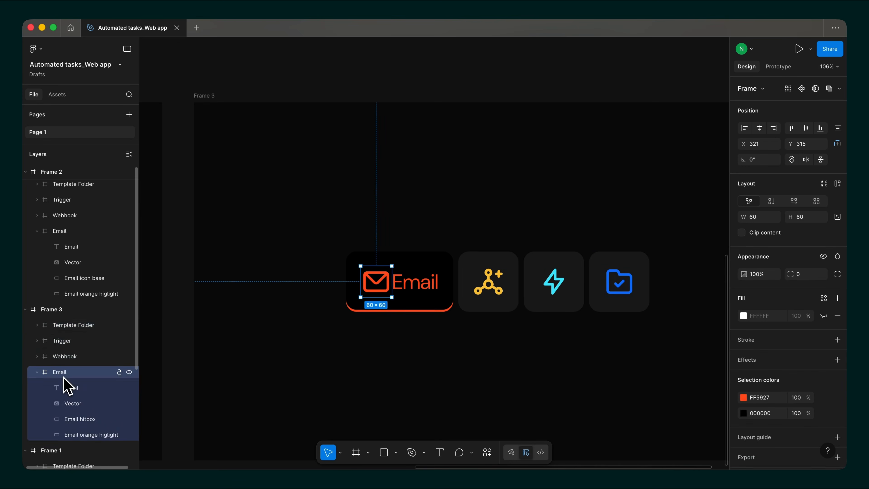
Select the four button frames in Frame 3 and centre them together horizontally within the frame.
shift+click(59, 328)
scroll(291, 334, down, 5)
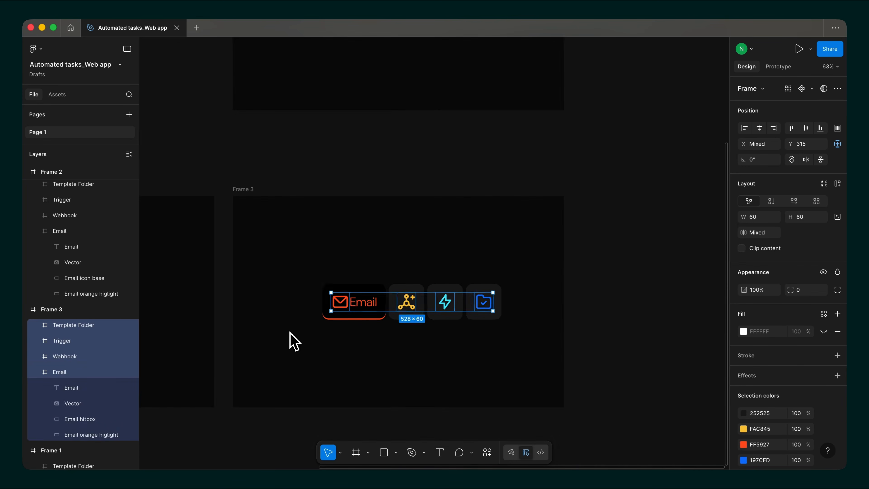
click(599, 330)
key(shift+1)
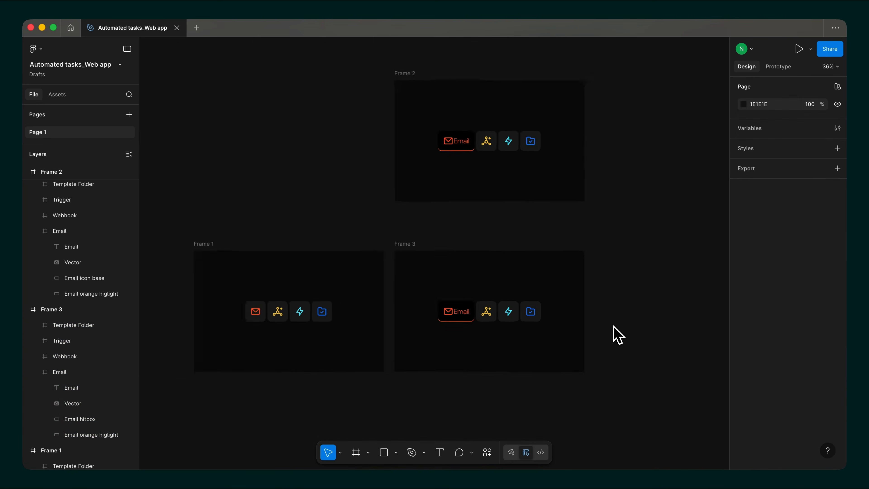
Duplicate the collapsed Frame 1 and place the copy directly beside Frame 3 in the same row.
scroll(614, 326, down, 3)
click(264, 247)
drag(264, 247, 577, 246)
scroll(606, 326, up, 5)
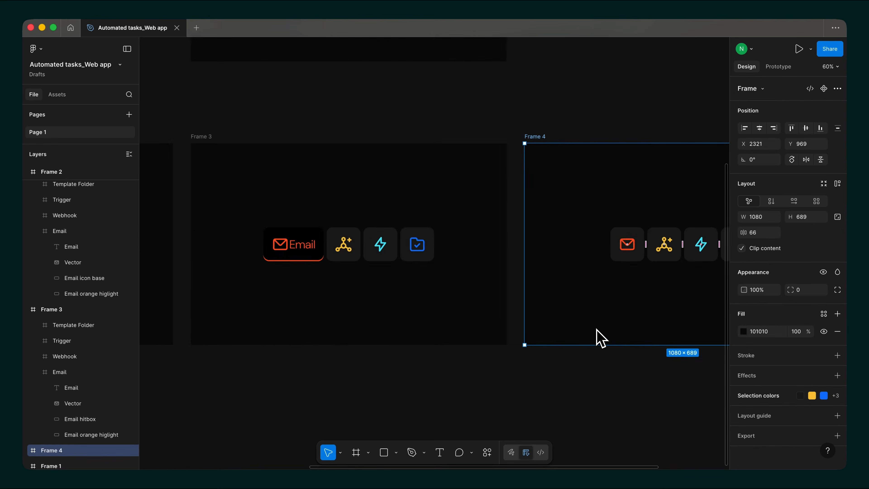
Examine the row of collapsed frames and the expanded Webhook, Trigger and Template frames up to Frame 10, and return to Frame 1.
scroll(544, 298, down, 5)
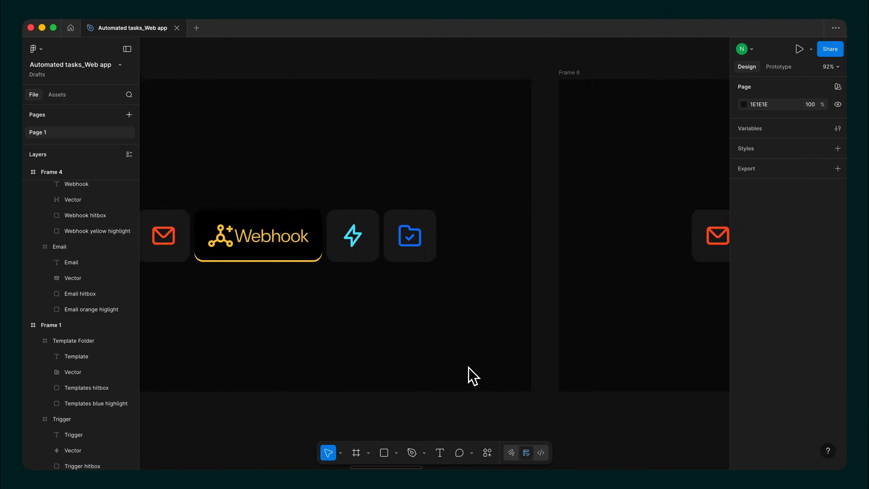
scroll(474, 377, right, 10)
scroll(474, 377, right, 15)
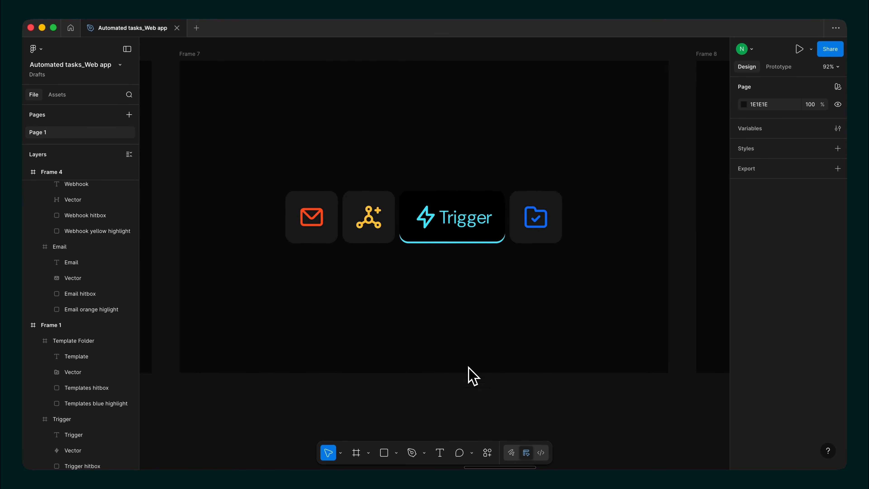
scroll(468, 349, right, 15)
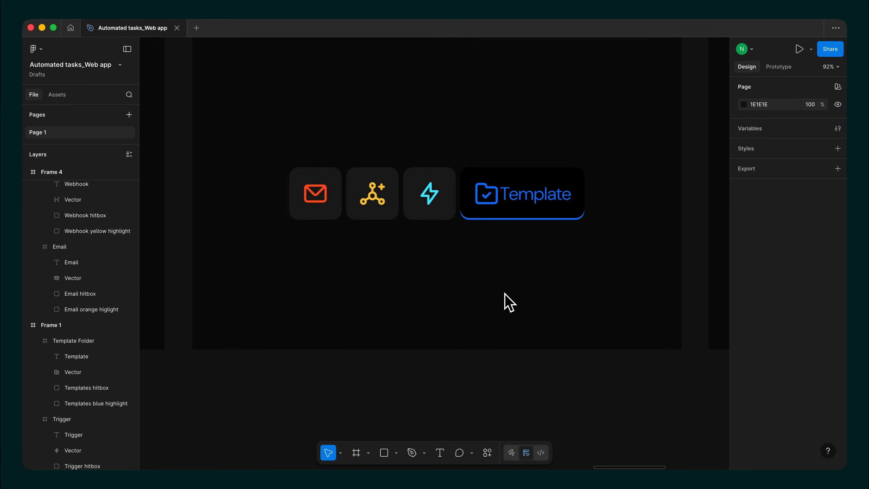
scroll(510, 303, right, 12)
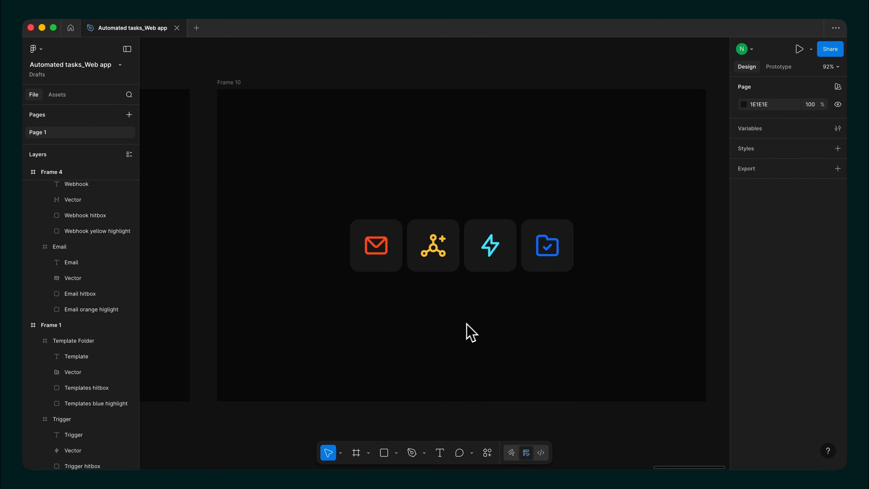
scroll(470, 335, down, 10)
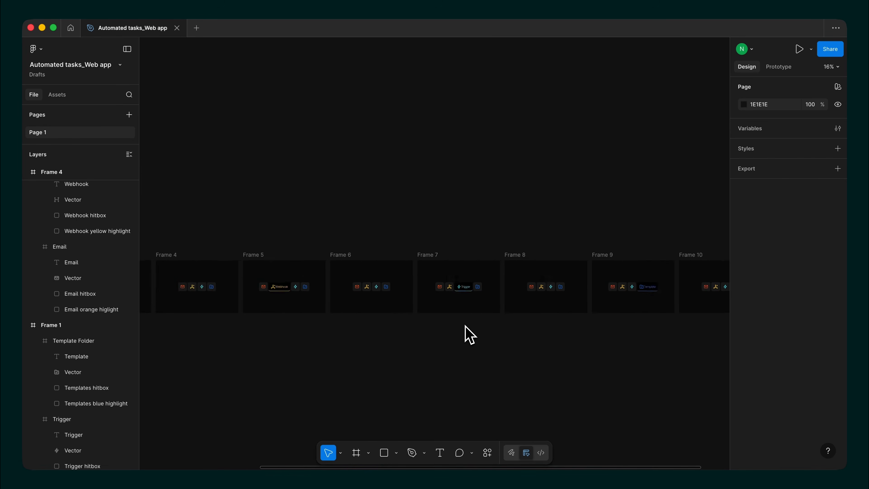
scroll(470, 335, left, 5)
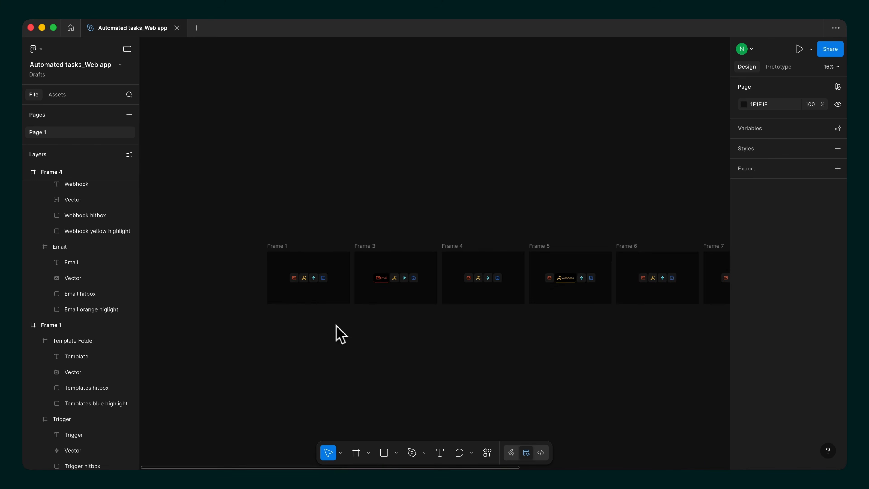
scroll(338, 332, up, 8)
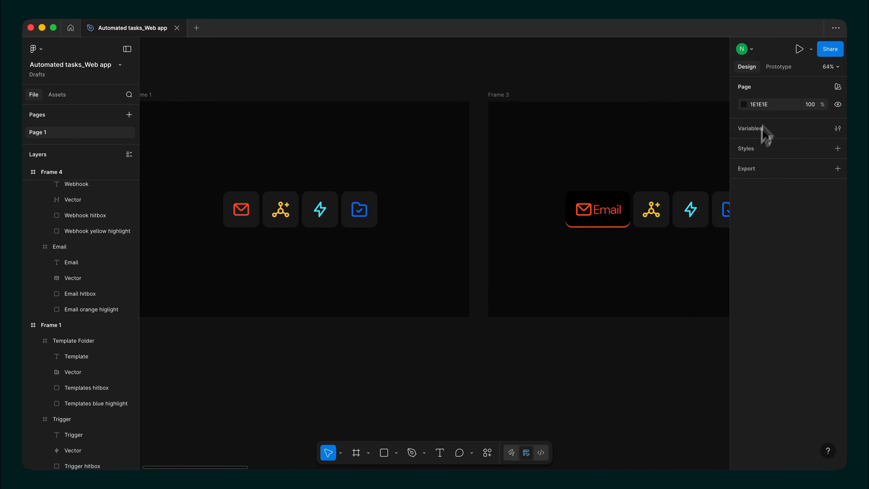
Create a prototype connection from Frame 1 to Frame 3.
click(778, 67)
scroll(597, 216, left, 3)
click(380, 171)
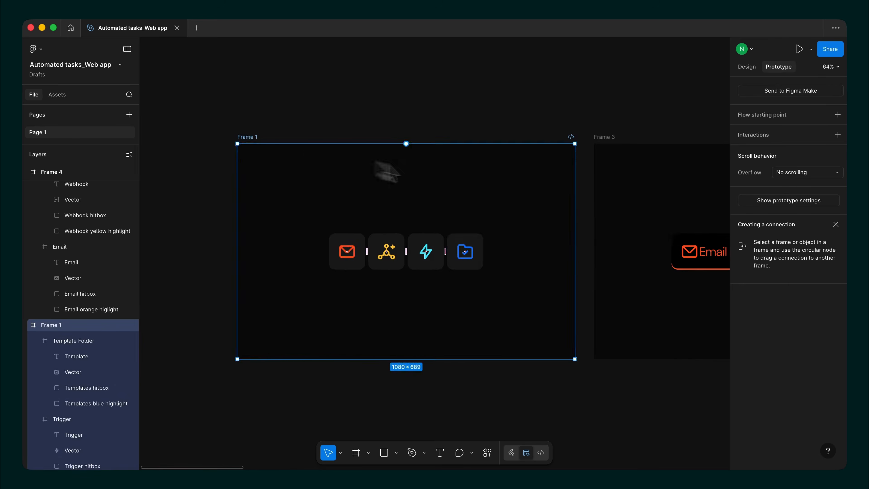
scroll(497, 192, up, 4)
scroll(413, 191, up, 3)
drag(426, 263, 462, 282)
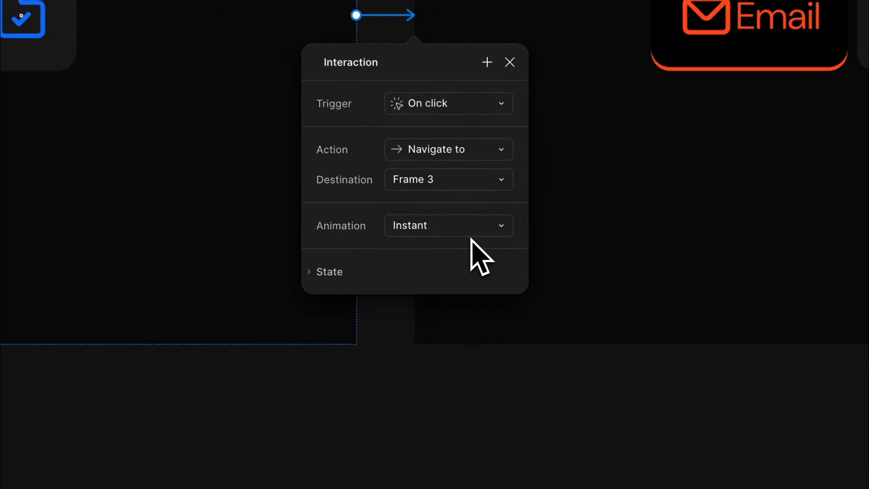
Set the interaction's animation to Smart animate with an Ease out curve and a duration of 150 ms.
click(483, 228)
click(506, 271)
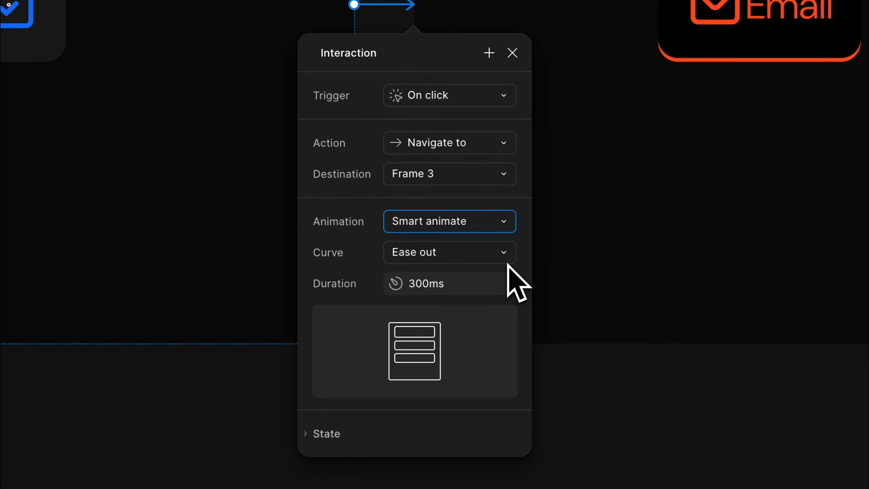
click(509, 257)
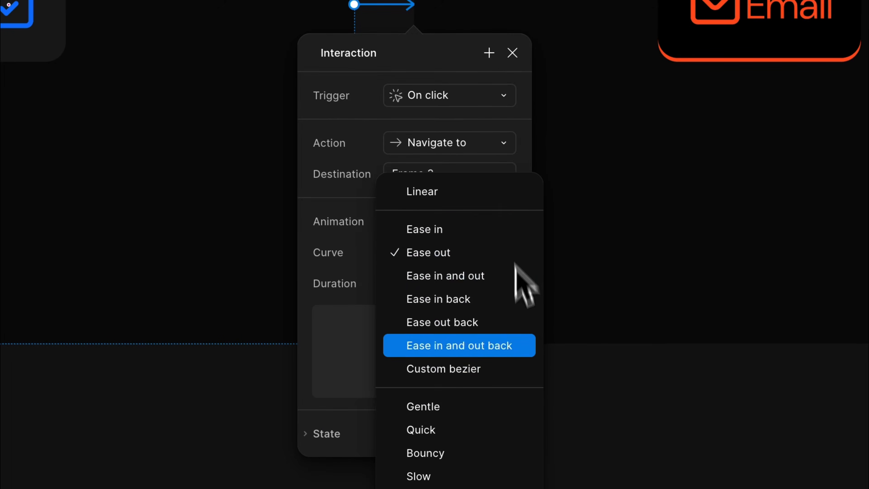
click(523, 257)
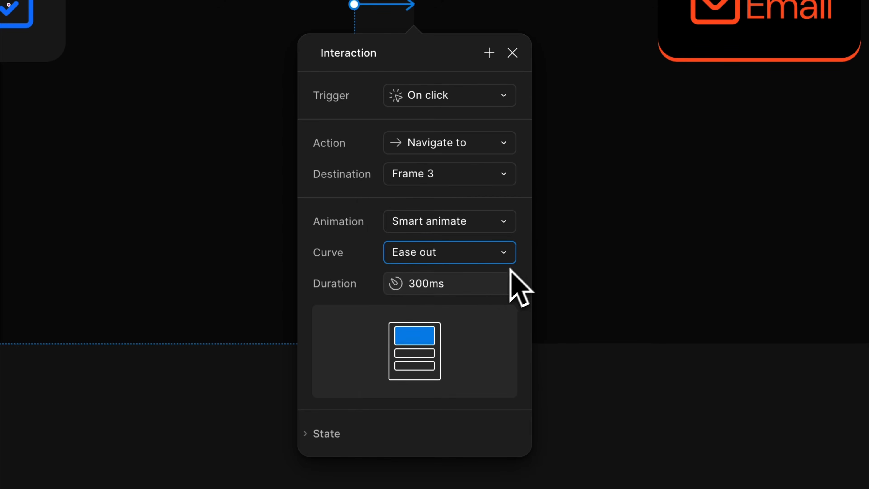
click(486, 291)
text(150)
key(Return)
click(513, 53)
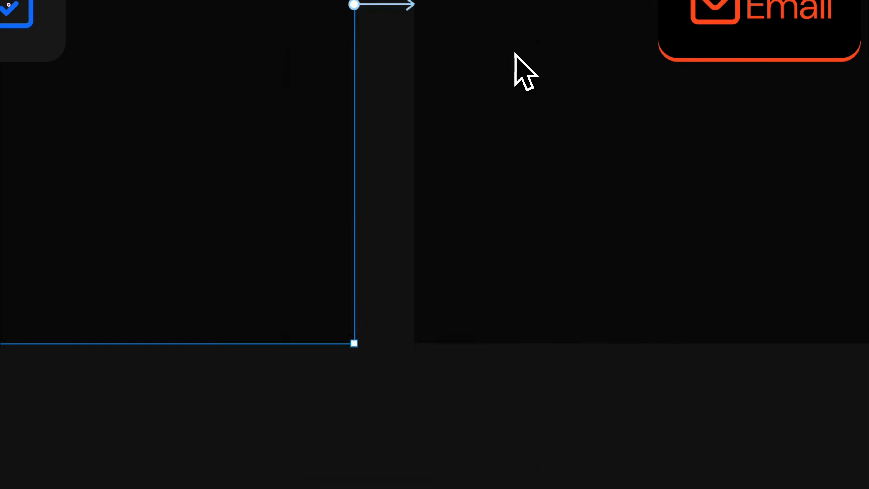
Make Frame 1 the flow starting point of the prototype, keeping the name Flow 1.
click(369, 181)
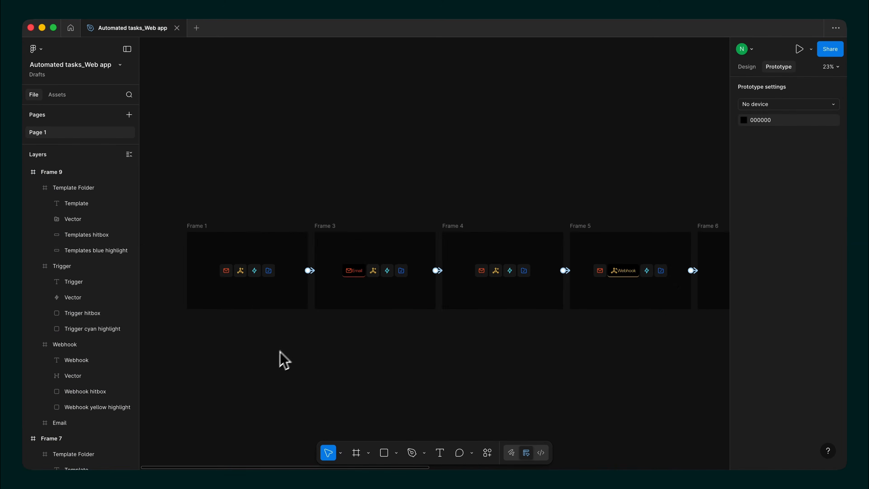
scroll(279, 351, up, 3)
click(293, 211)
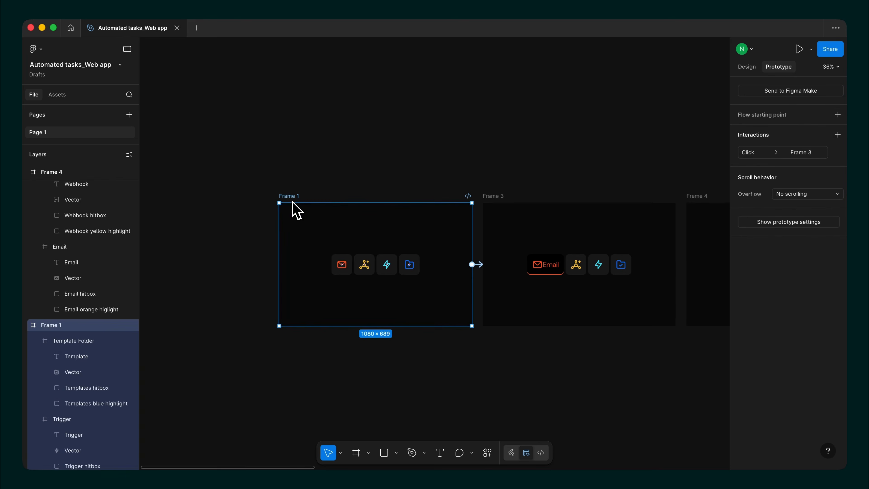
click(838, 115)
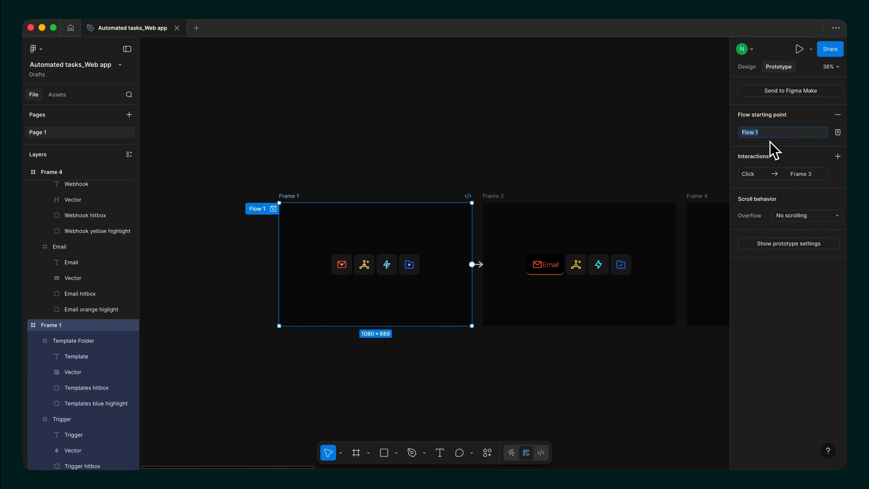
click(258, 297)
Look through the layer names and hierarchy of Frames 1, 4 and 3.
scroll(110, 314, down, 4)
scroll(108, 312, down, 2)
scroll(108, 312, down, 4)
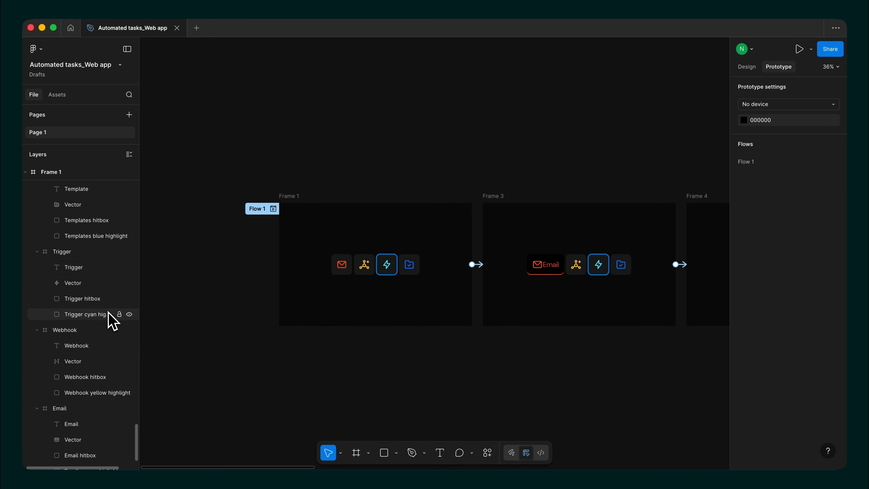
scroll(108, 312, up, 6)
scroll(108, 312, up, 15)
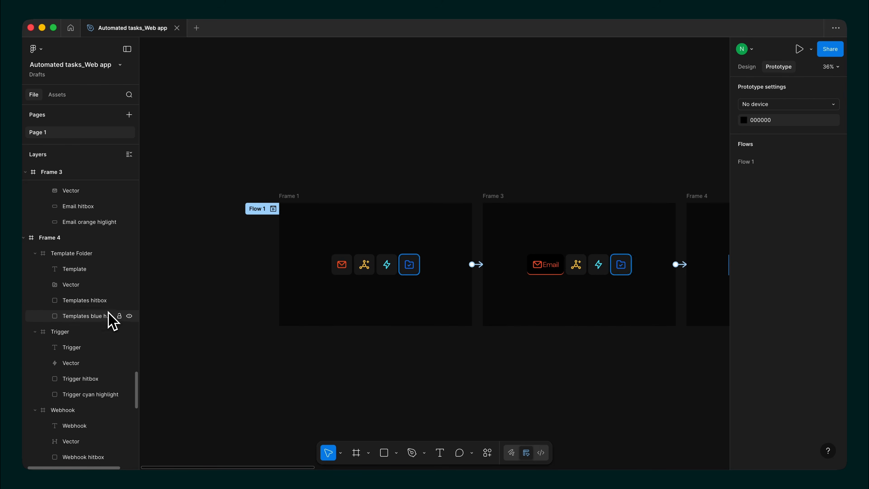
Run the LottieFiles plugin's Export to Lottie command and choose the Flow 1 prototype flow for export.
right_click(417, 375)
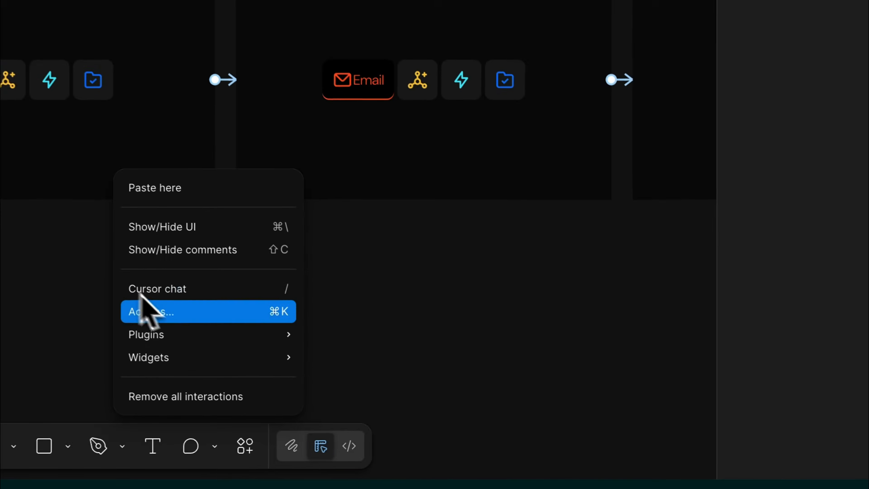
mouse_move(291, 355)
mouse_move(512, 301)
mouse_move(496, 95)
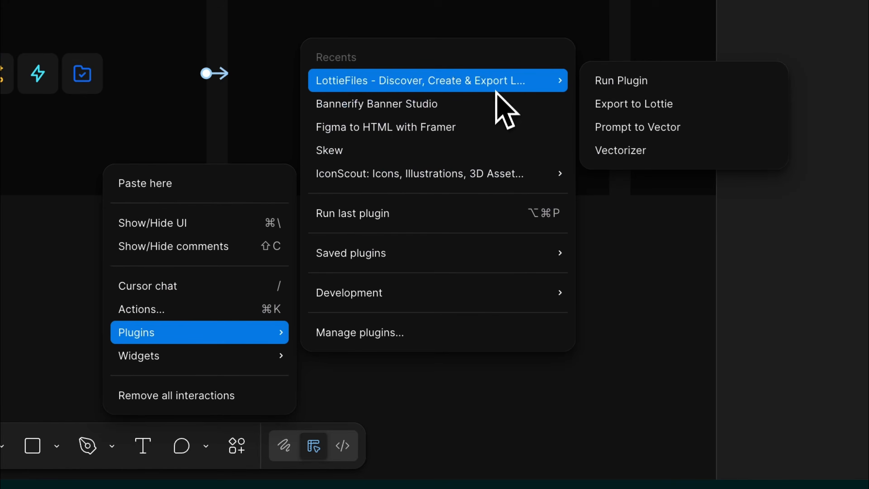
click(708, 106)
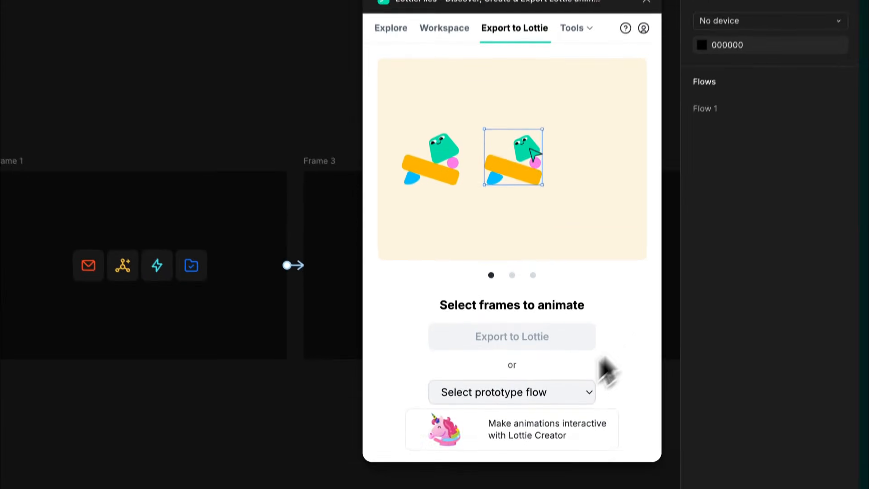
click(565, 392)
click(565, 409)
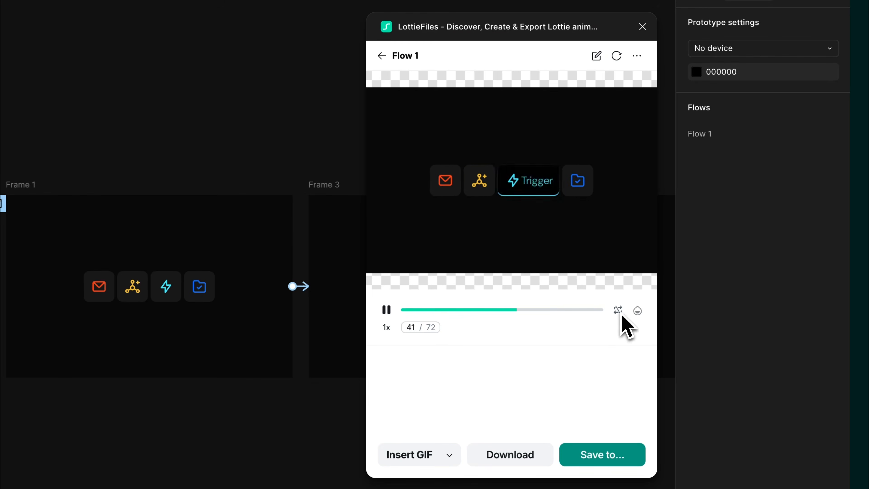
Pause and resume the Flow 1 preview, and open the exported animation for editing in Lottie Creator.
click(387, 310)
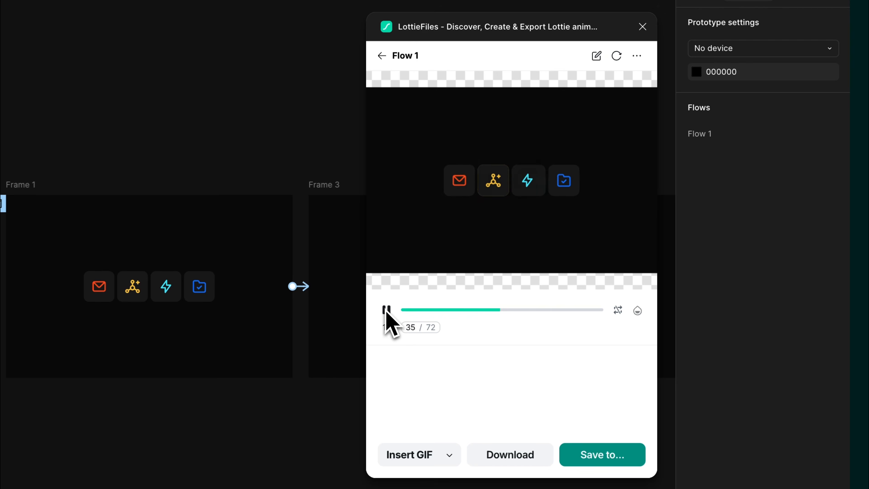
click(387, 310)
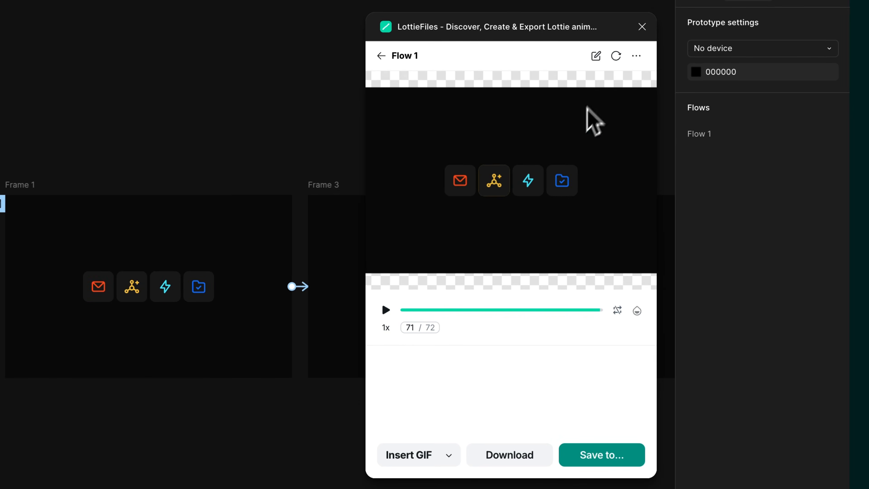
click(596, 61)
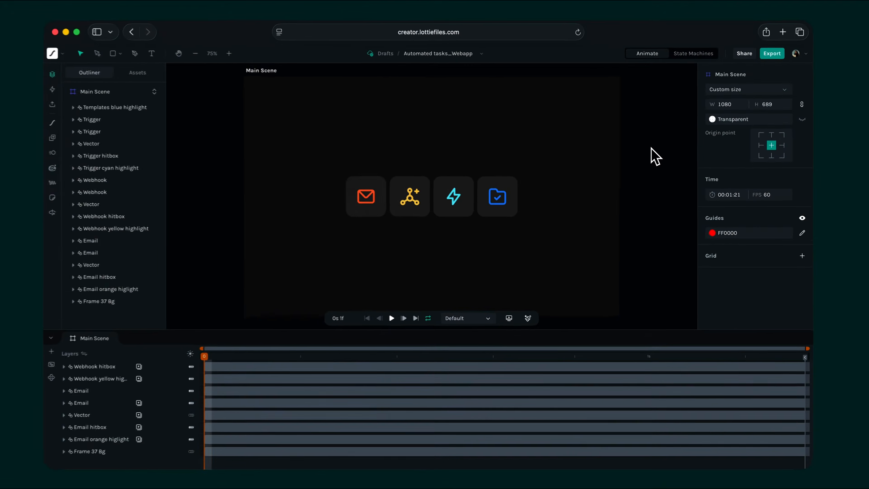
Play and stop the imported animation, open the Main Scene's Segments, and set the playhead to the timeline start.
key(space)
key(space)
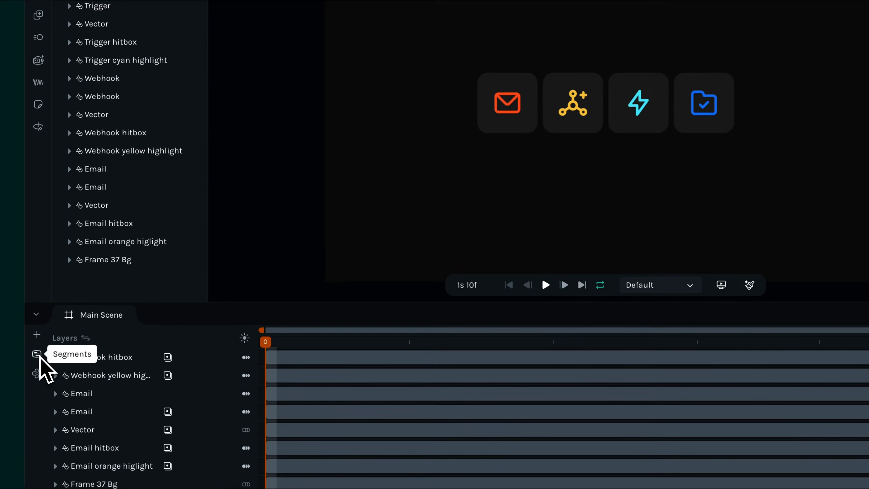
click(38, 355)
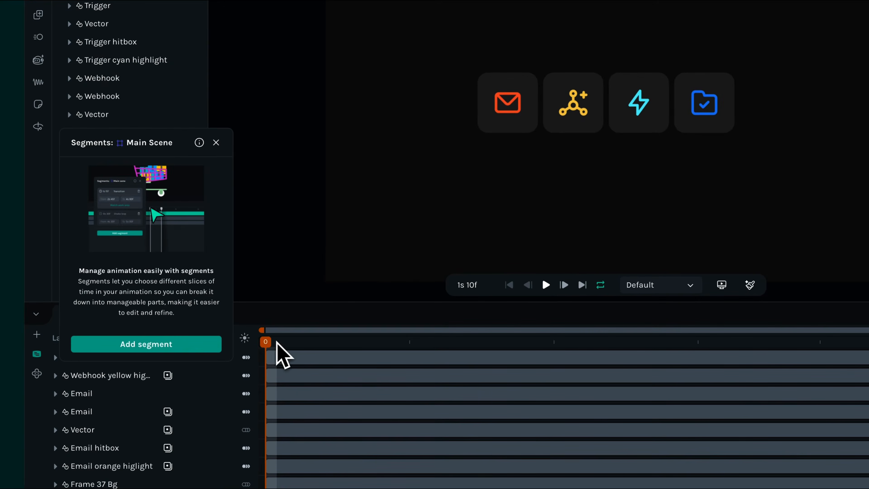
drag(288, 356, 269, 356)
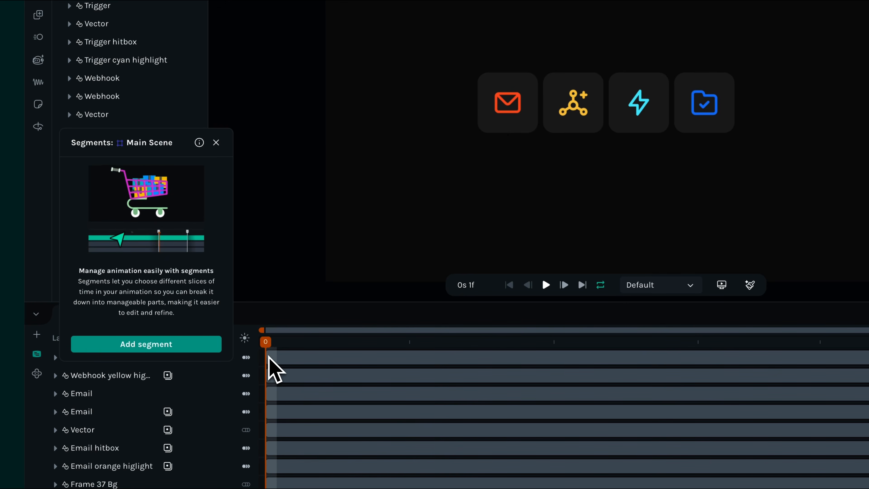
Expand the Email hitbox layer's keyframes in the timeline and move the playhead to its keyframe at frame 9.
drag(267, 343, 357, 344)
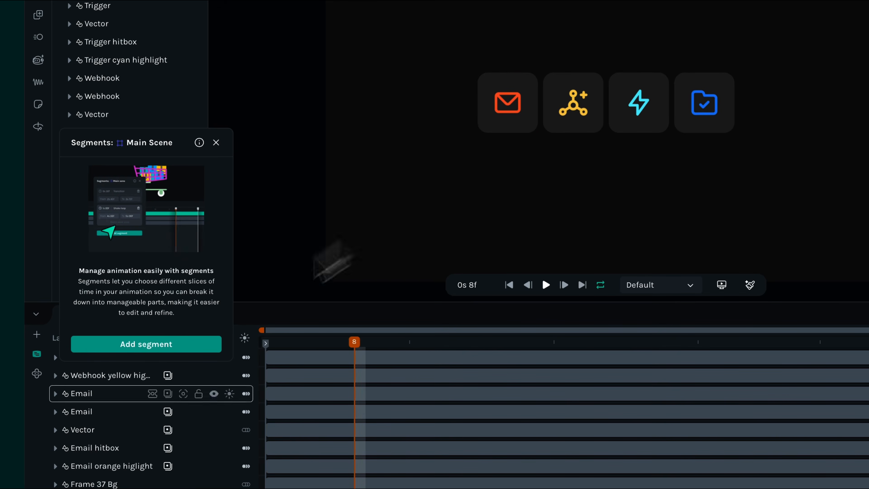
click(56, 448)
drag(354, 343, 365, 345)
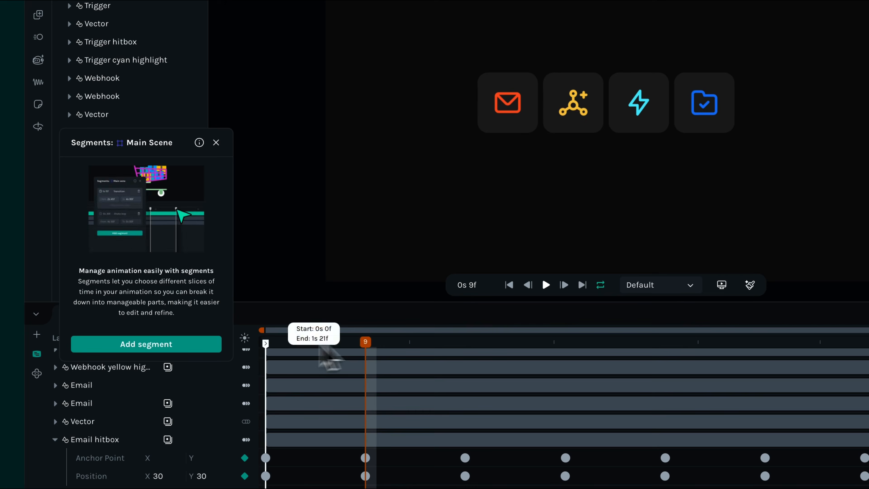
Remove the full-length segment and add one covering frames 9 to 18, named Email open.
click(198, 346)
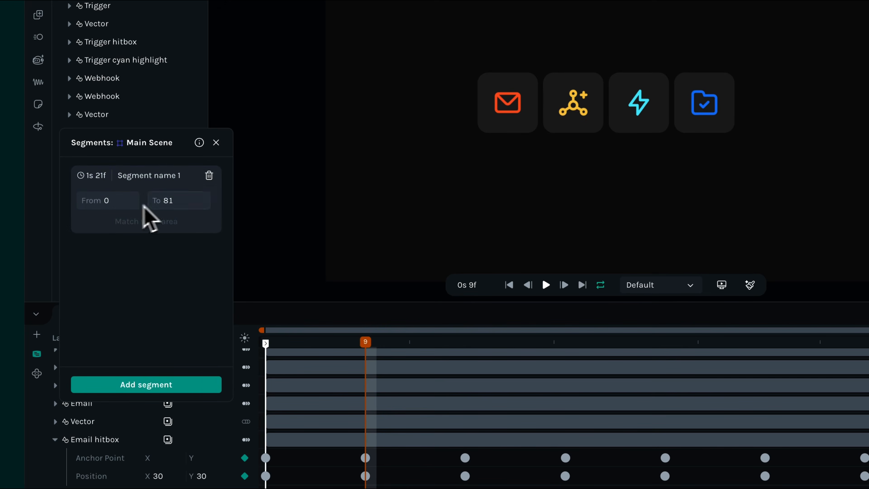
click(208, 178)
drag(266, 343, 466, 354)
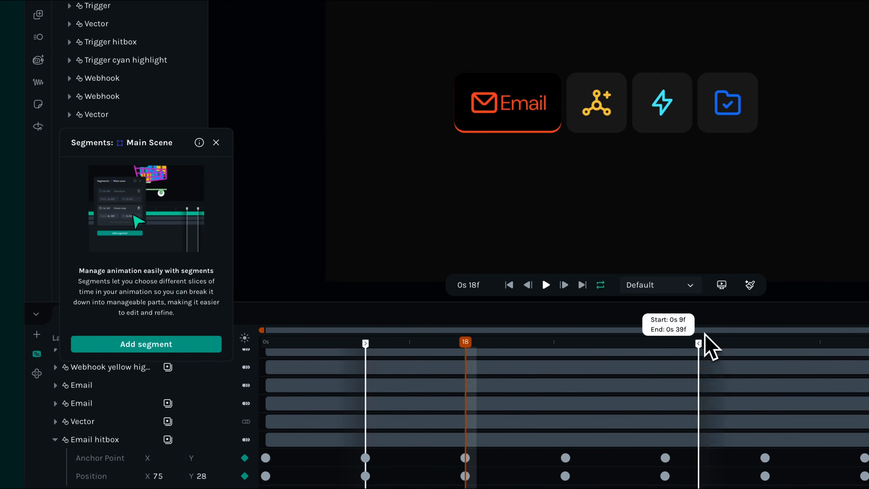
click(167, 348)
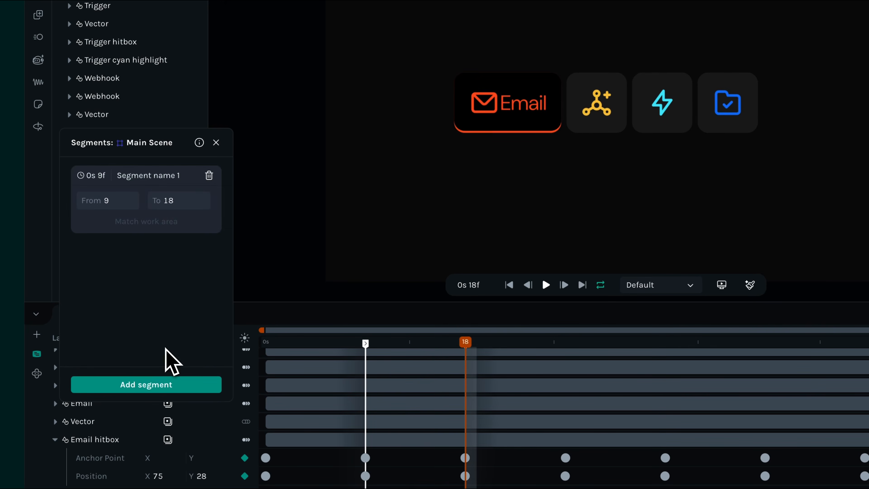
click(187, 178)
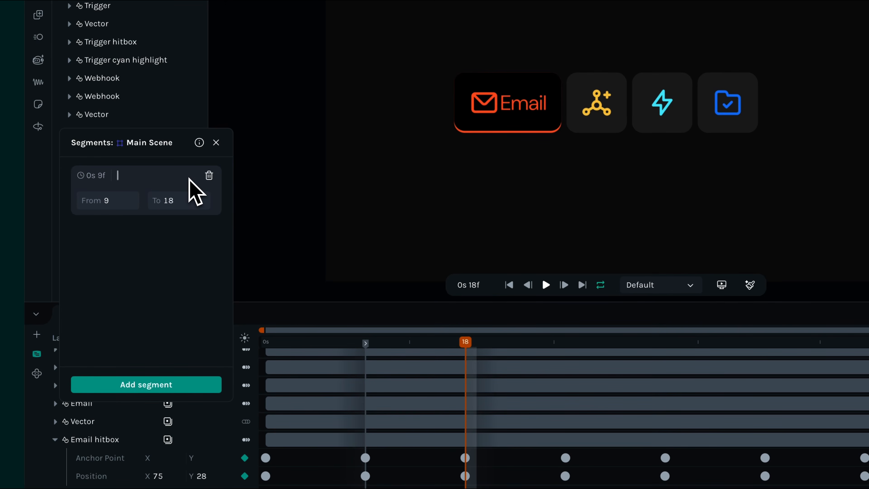
Shift the work area to frames 18 to 27 and add a segment for it named Email close.
drag(466, 343, 565, 357)
drag(465, 344, 565, 344)
drag(365, 343, 466, 355)
click(146, 385)
click(171, 178)
text(Email close)
Set the work area to frames 27 to 36 and add a segment for it named Webhook open.
drag(566, 342, 665, 344)
drag(466, 343, 566, 343)
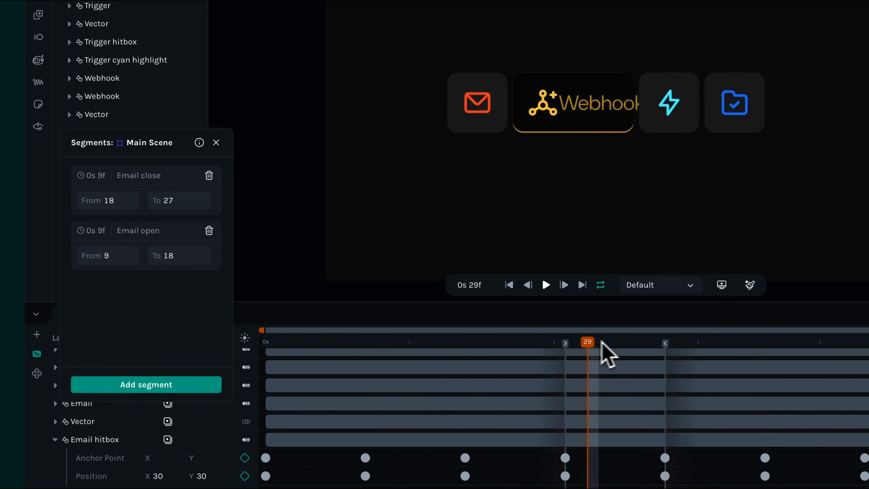
click(192, 384)
click(155, 176)
text(Webhook open)
Set the work area to frames 36 to 45 and add a segment for it named Webhook close.
drag(632, 342, 738, 343)
drag(665, 343, 765, 343)
drag(566, 343, 666, 343)
click(194, 383)
click(190, 176)
text(Webhook close)
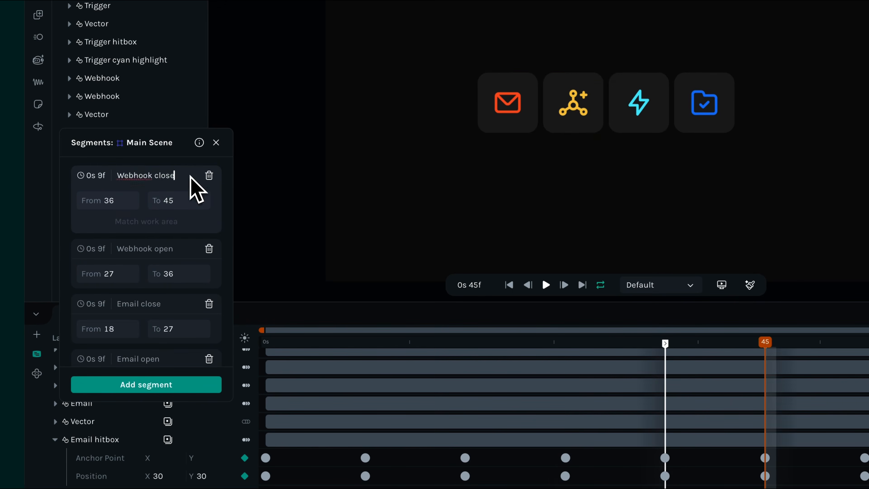
Set the work area to frames 45 to 54 and add a segment for it named Trigger open.
drag(765, 342, 865, 344)
drag(666, 344, 765, 343)
click(170, 385)
text(Trigger open)
Set the work area to frames 54 to 63 and add a segment for it named Trigger close.
drag(652, 338, 708, 338)
drag(632, 336, 709, 337)
drag(555, 337, 632, 336)
click(102, 368)
click(102, 210)
text(Trigger close)
Set the work area to frames 63 to 72 and add a segment for it named Template open.
drag(692, 336, 851, 336)
click(83, 370)
click(96, 209)
text(Template open)
Set the work area to frames 72 to 81 and add a segment for it named Template close.
drag(784, 337, 861, 336)
drag(708, 337, 784, 337)
click(85, 368)
click(105, 209)
text(Template close)
Set the work area to frames 0 to 1 and add a segment for it named Idle.
drag(267, 376, 175, 337)
drag(860, 337, 184, 337)
click(95, 369)
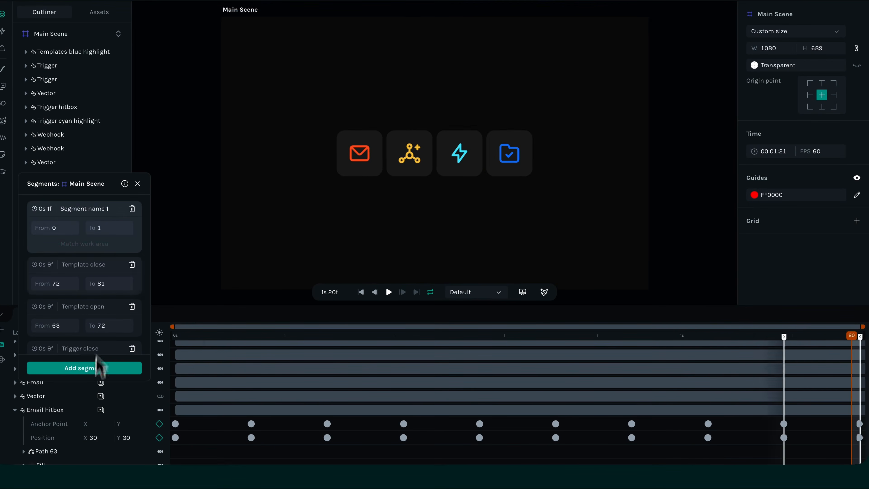
click(110, 209)
text(Idle)
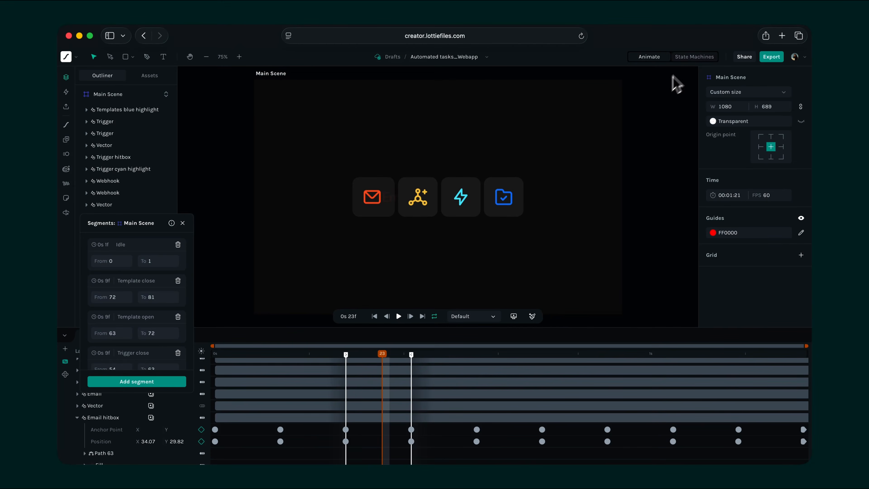
Switch the animation to State Machines mode and look over its Inputs and Interactions.
click(690, 57)
click(715, 74)
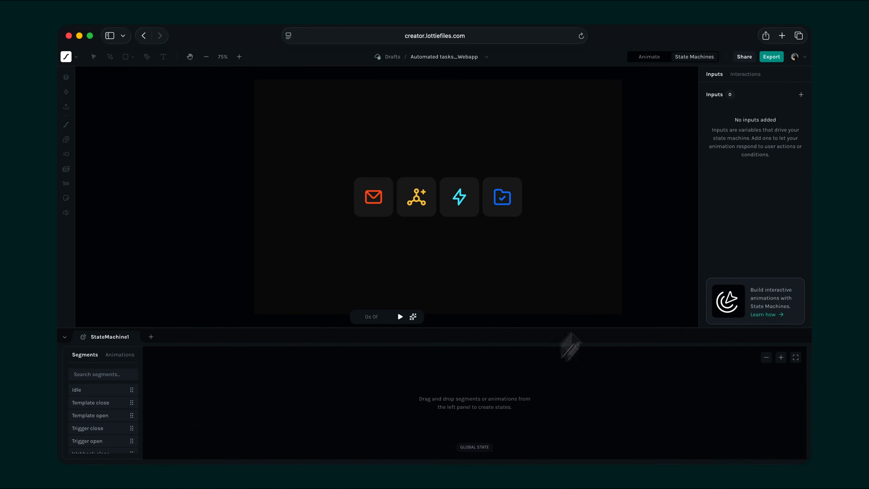
click(746, 75)
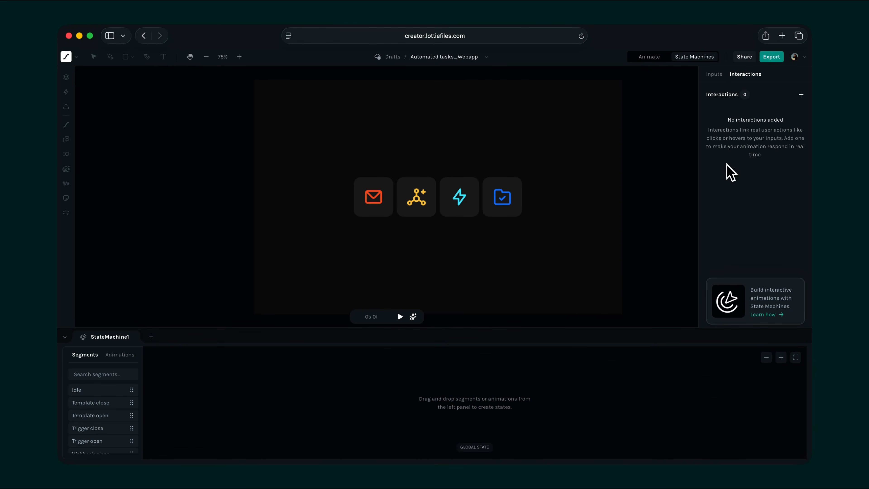
click(716, 76)
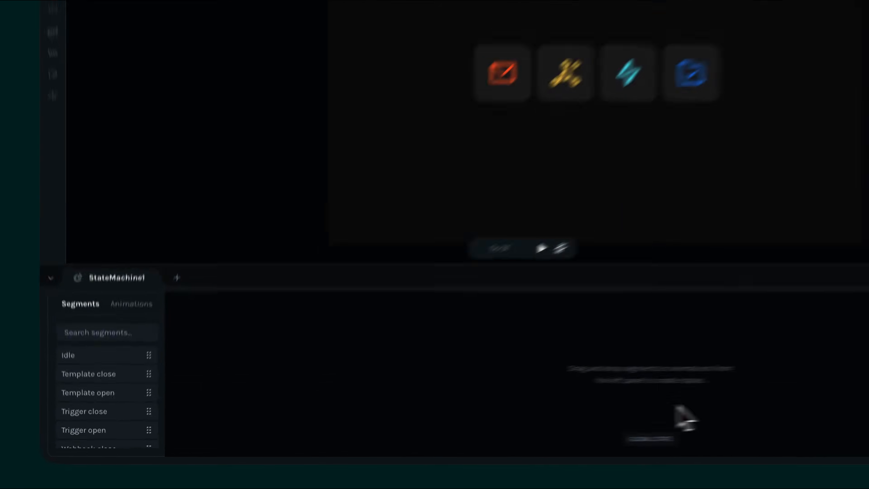
Place a global state in the StateMachine1 graph as the initial state.
drag(483, 448, 368, 411)
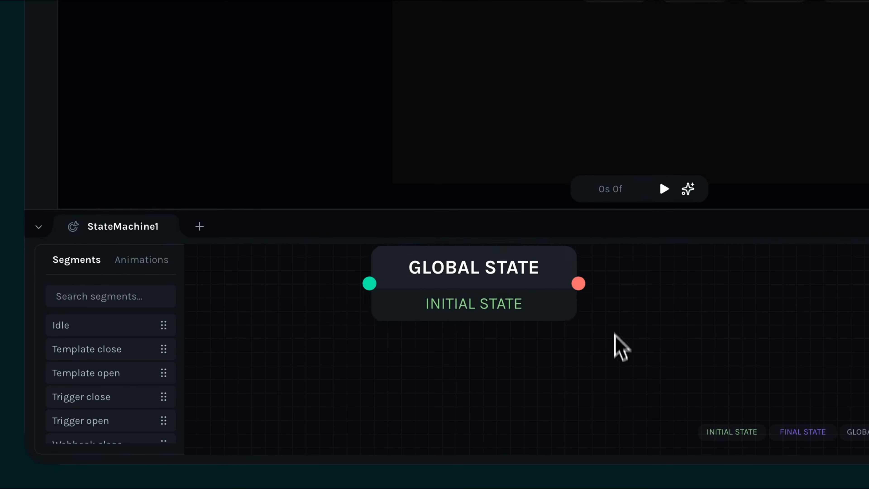
scroll(587, 378, down, 3)
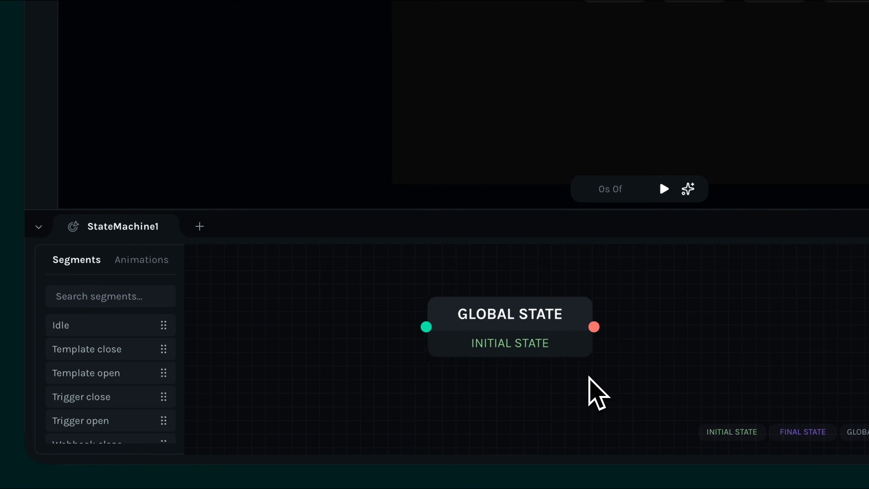
drag(656, 357, 591, 362)
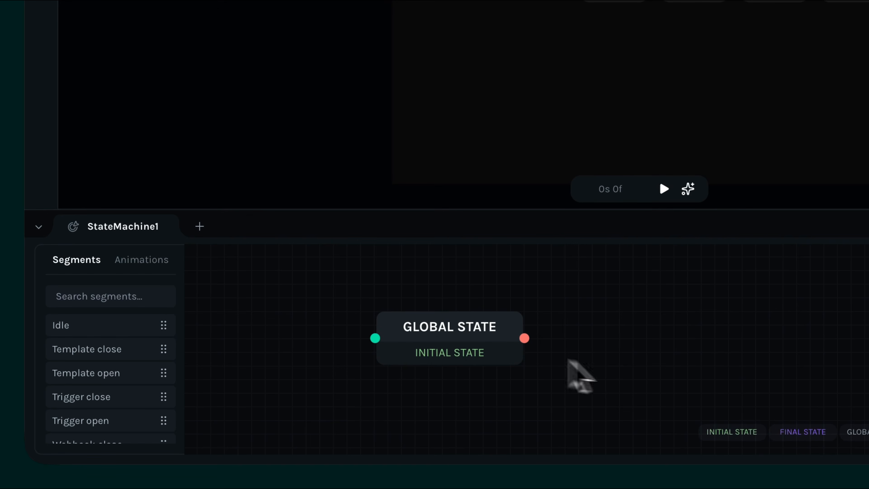
Add the Idle, Email open and Email close segments as states and stack them in a column beside the global state.
drag(89, 326, 682, 314)
scroll(65, 380, down, 3)
drag(56, 429, 643, 356)
drag(68, 408, 694, 324)
drag(868, 308, 865, 362)
drag(562, 293, 601, 373)
scroll(738, 342, down, 1)
scroll(739, 291, up, 1)
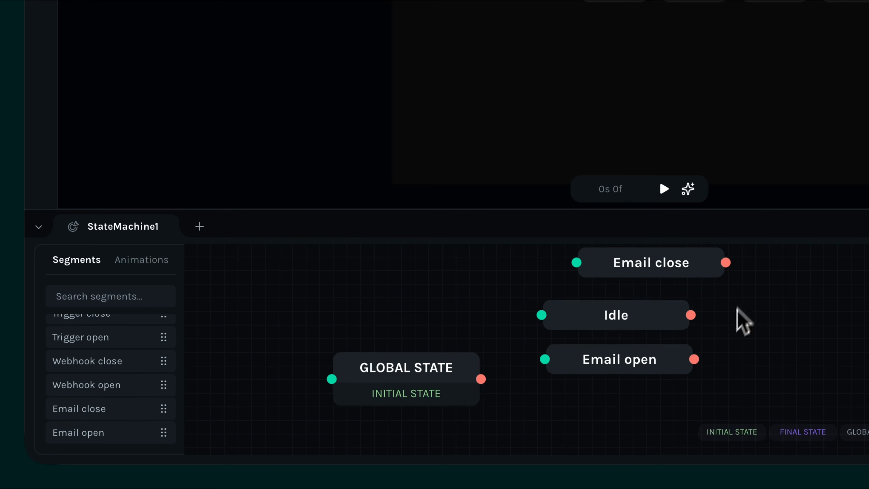
drag(700, 269, 813, 390)
scroll(813, 390, down, 1)
drag(806, 355, 659, 383)
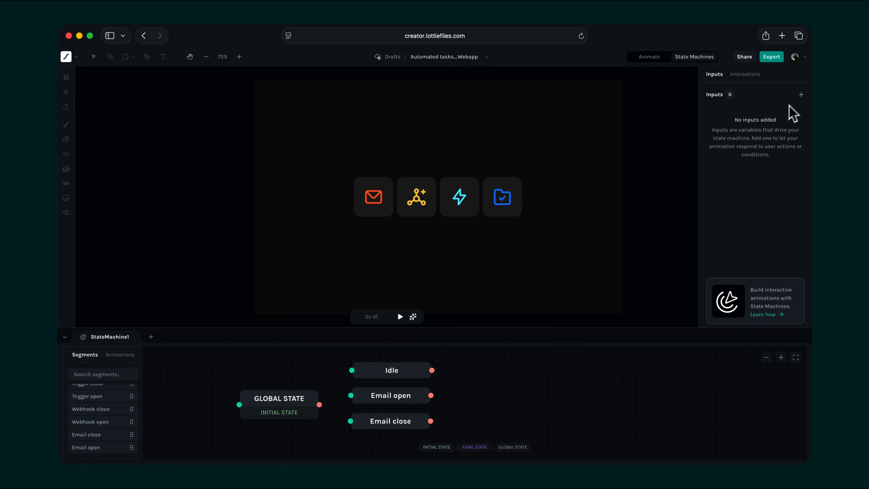
Create a String input named Icon with an empty default value.
click(801, 95)
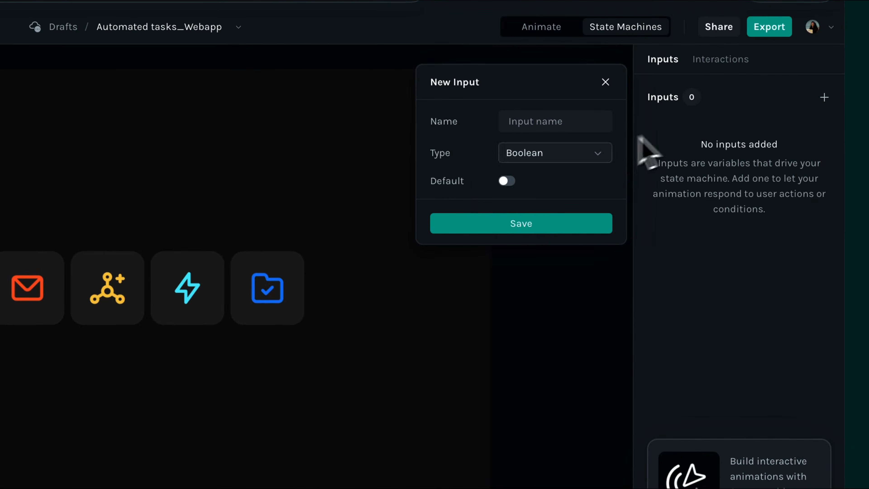
click(600, 154)
click(580, 256)
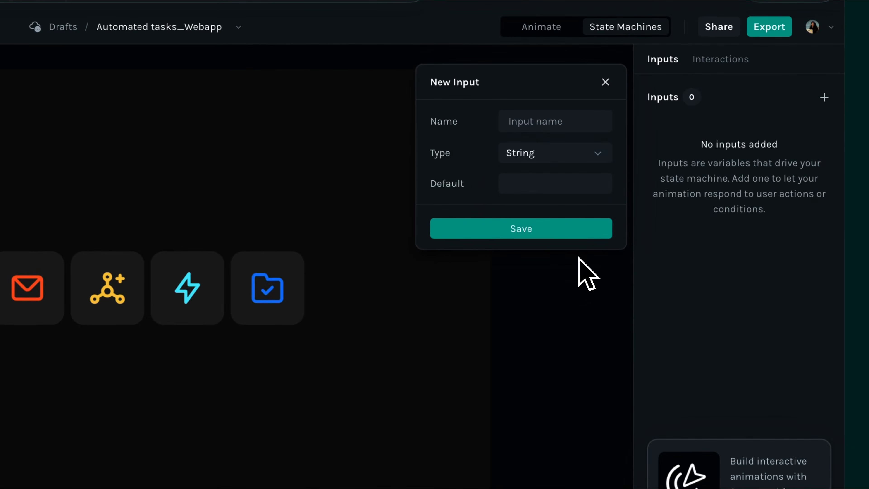
click(565, 122)
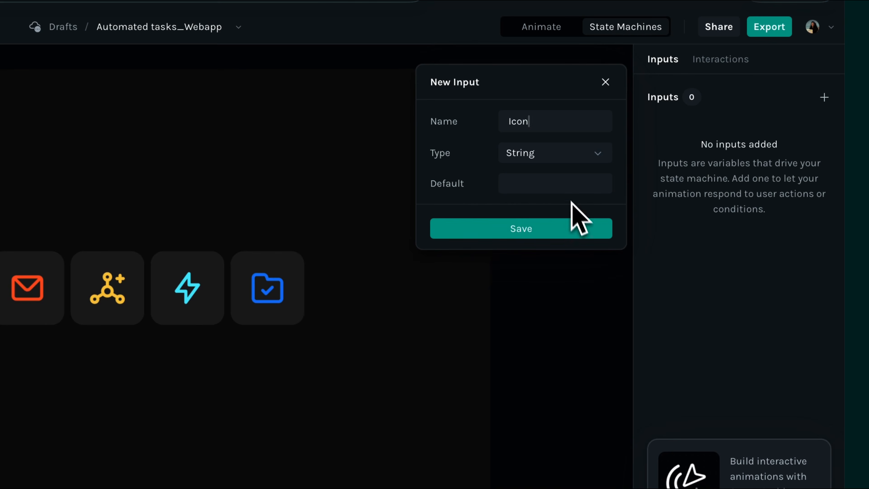
click(582, 228)
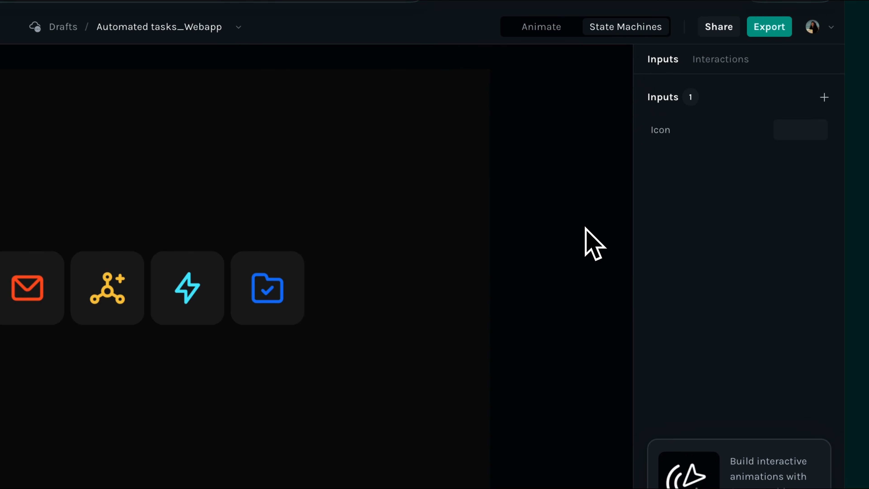
Create an Event input named Hover.
click(824, 97)
click(609, 155)
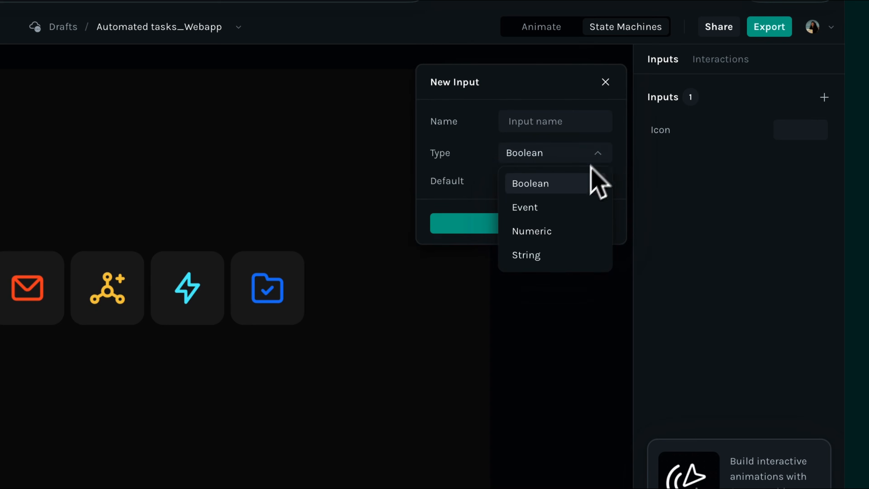
click(567, 206)
click(556, 122)
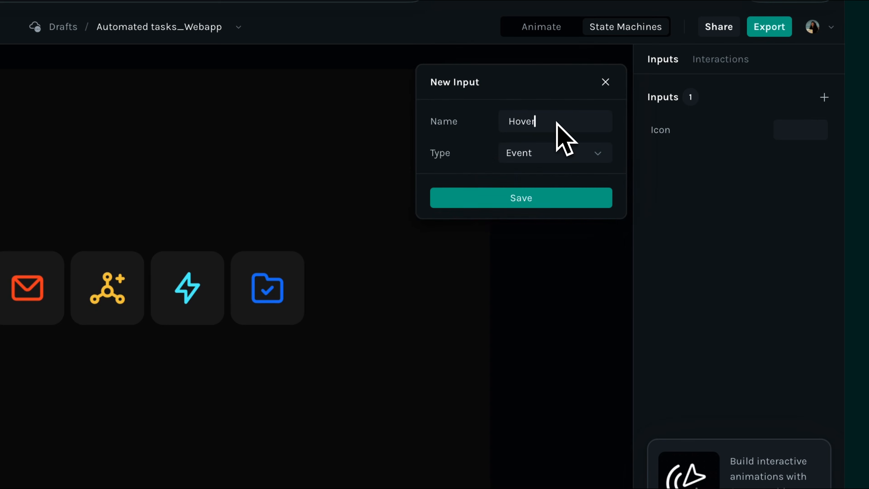
click(582, 196)
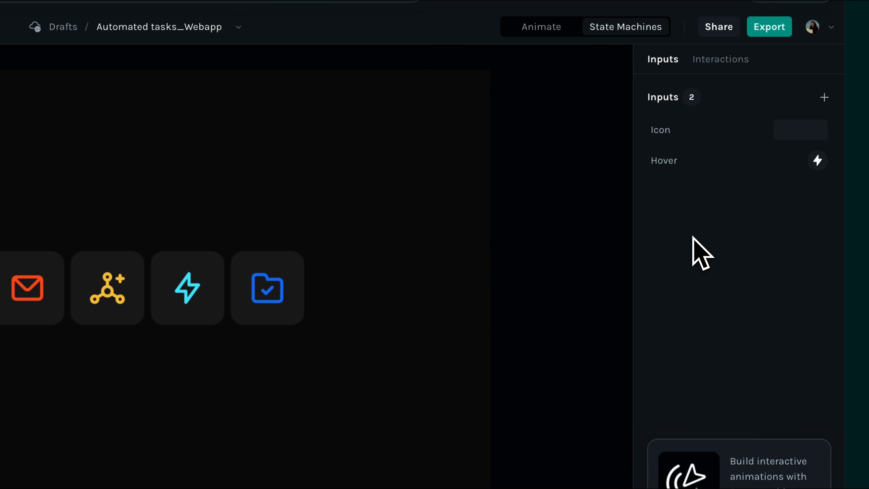
click(825, 97)
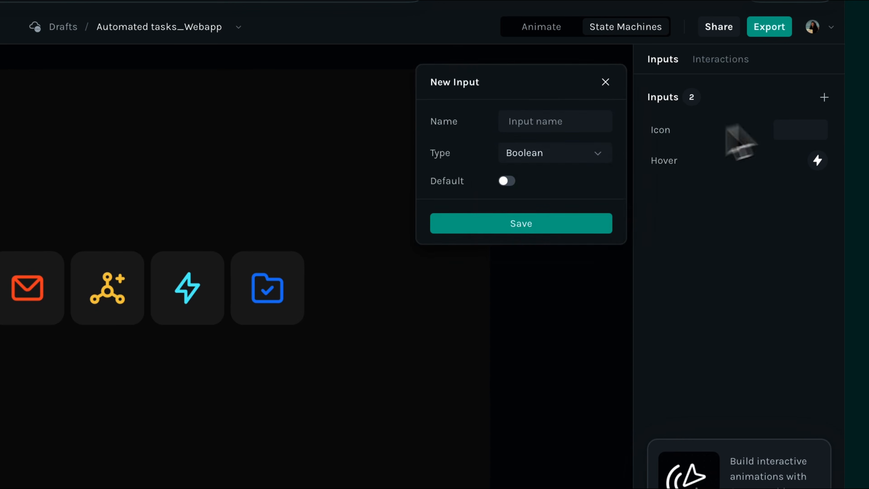
click(596, 160)
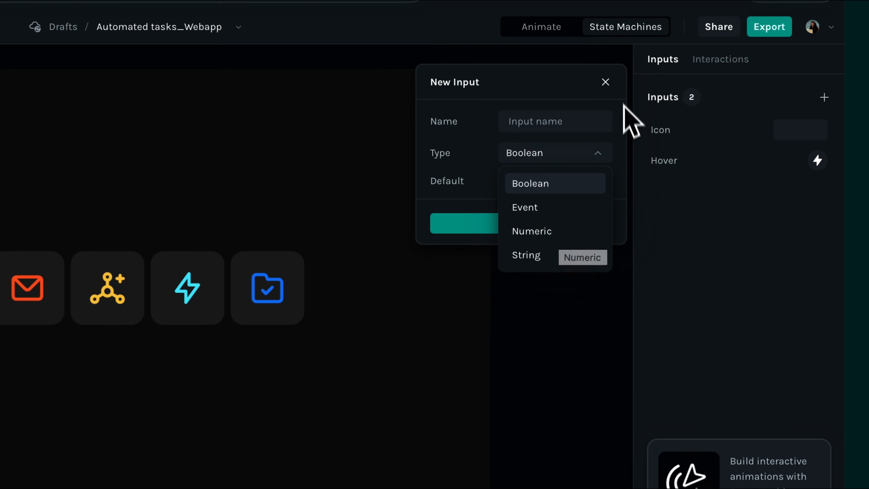
click(606, 82)
click(606, 83)
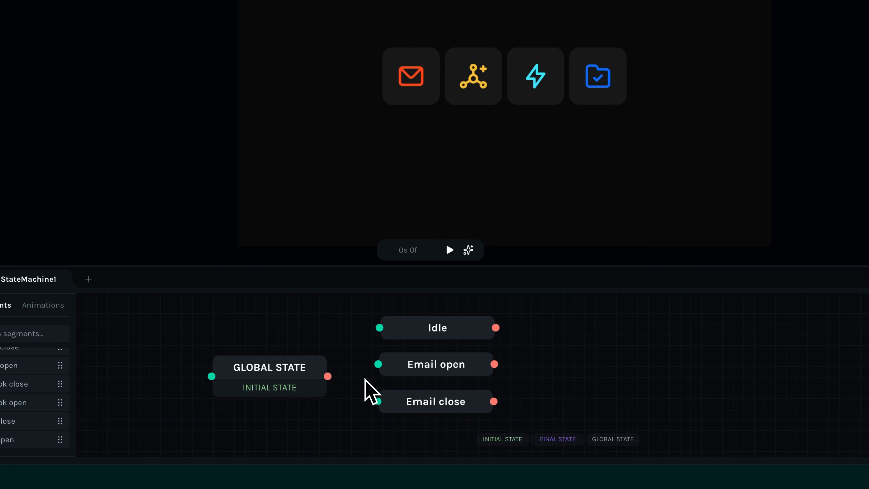
Connect the global state to Idle with an immediate transition conditioned on an empty Icon value, and preview the state machine.
drag(327, 376, 376, 331)
click(357, 346)
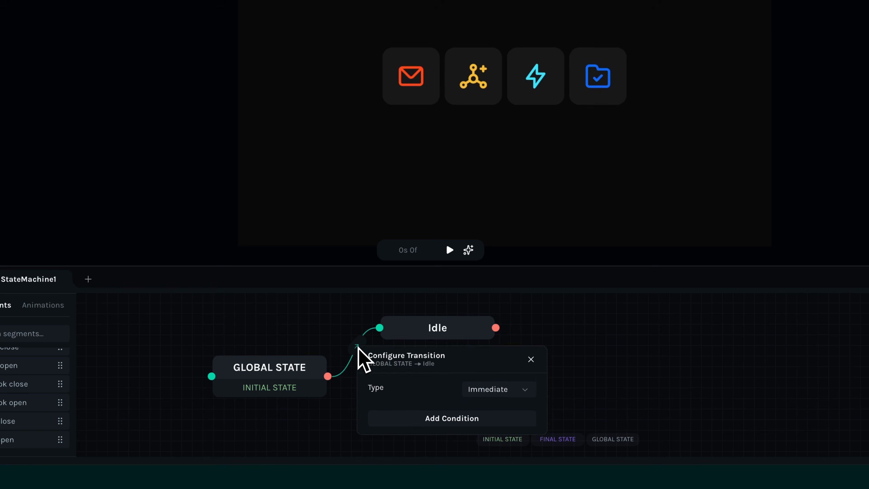
drag(382, 356, 379, 310)
click(404, 372)
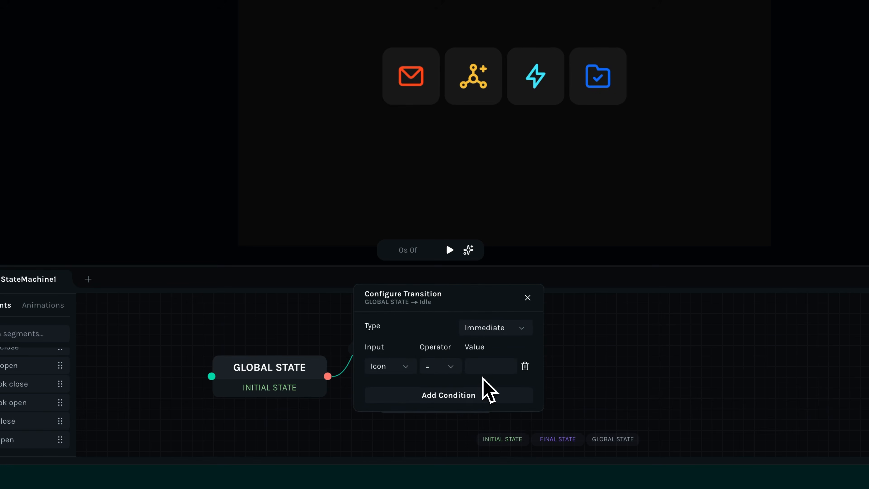
click(528, 298)
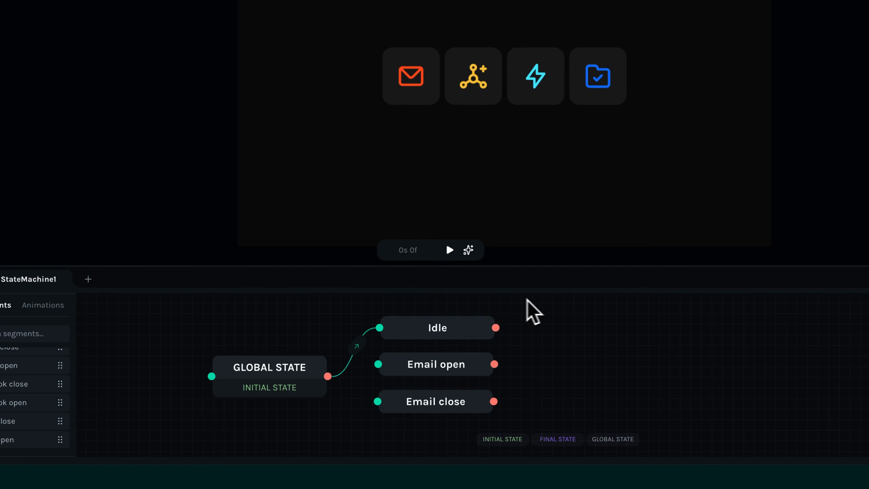
click(449, 250)
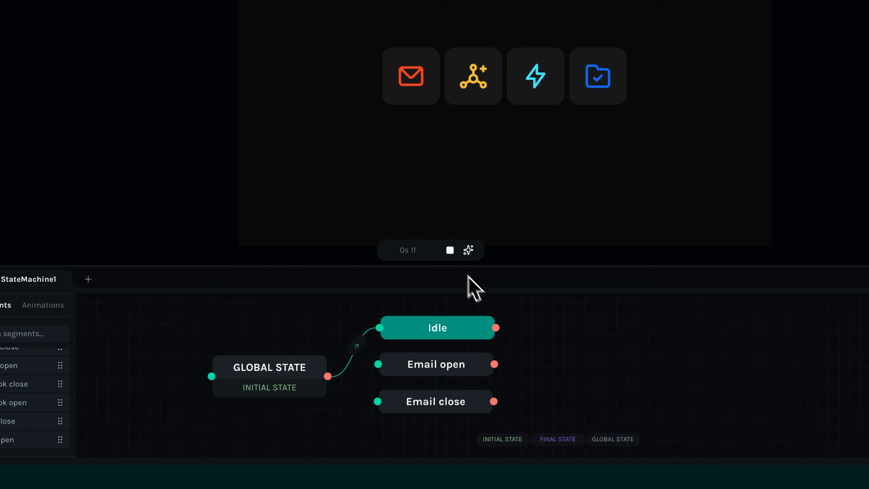
click(450, 250)
Move the global state away from the column and connect it to Email open with an immediate transition conditioned on Hover and Icon = Email_open.
drag(269, 379, 219, 356)
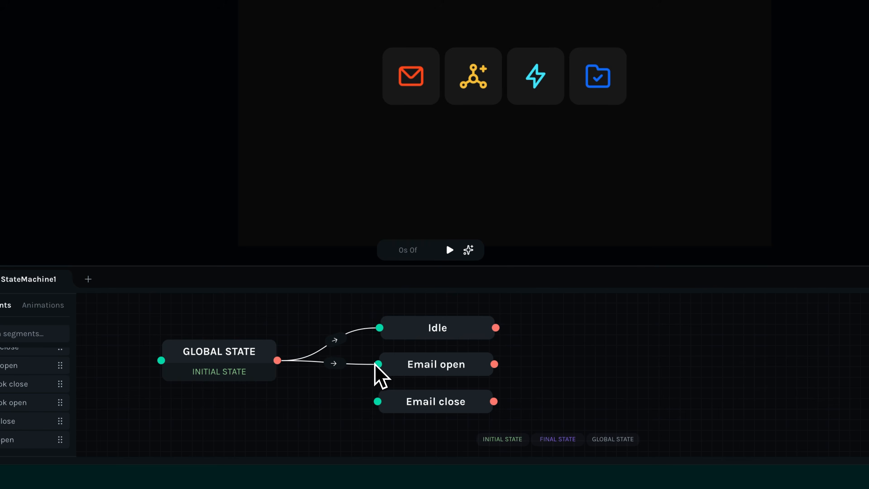
click(335, 365)
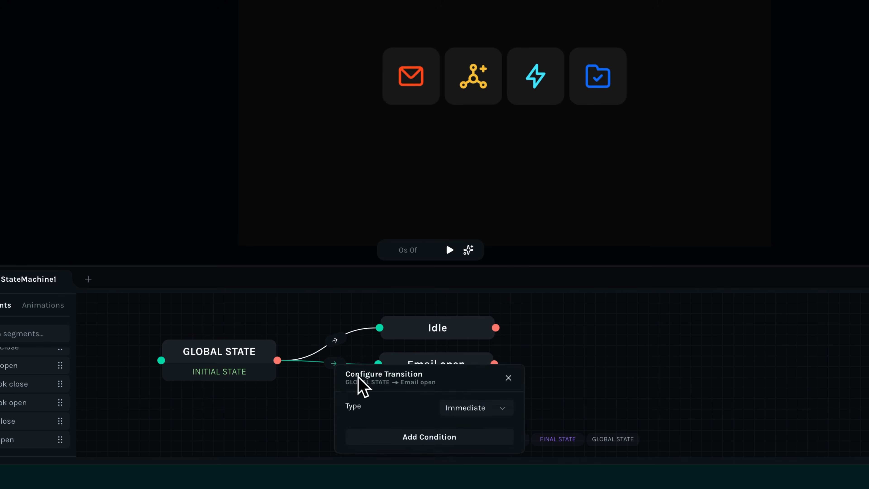
click(372, 364)
click(367, 353)
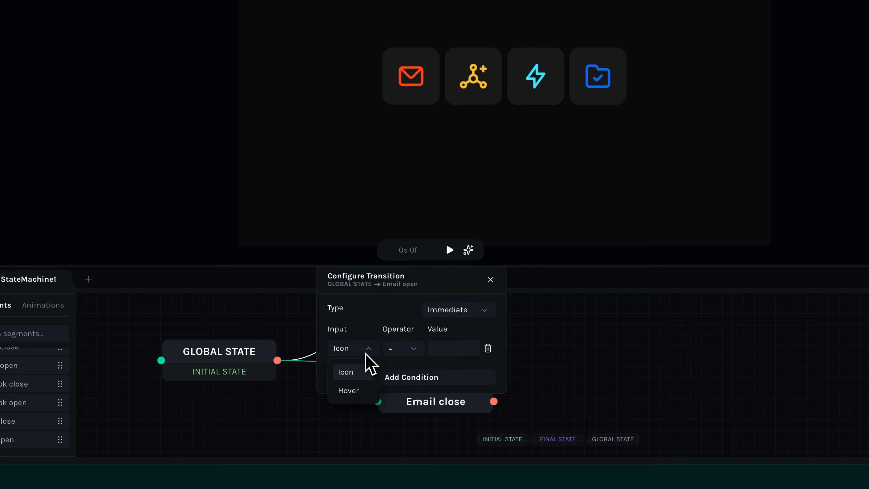
click(358, 390)
click(359, 384)
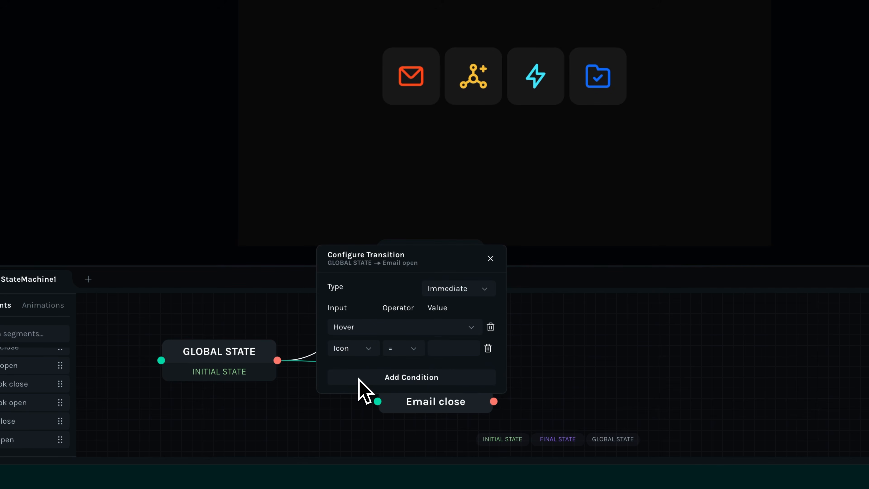
click(449, 352)
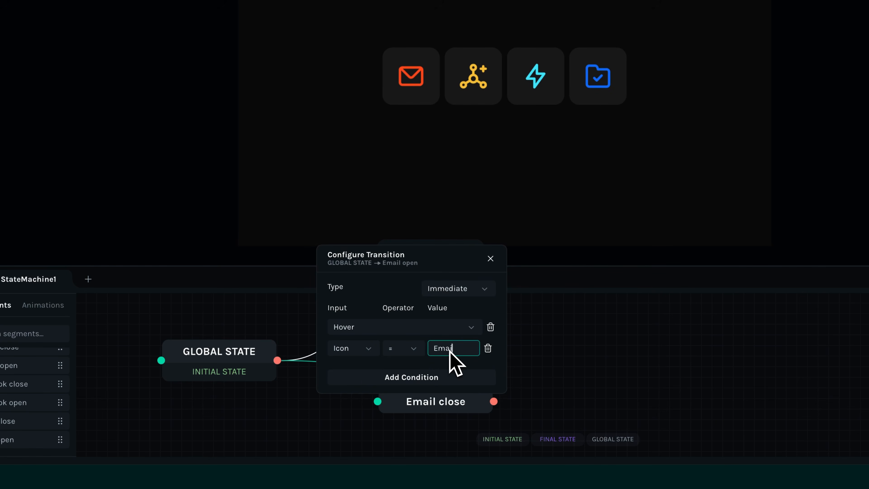
click(489, 360)
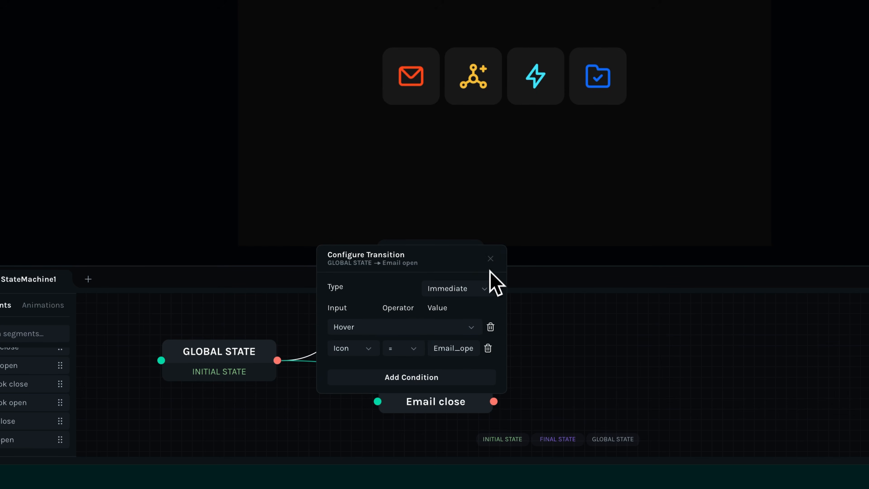
click(491, 259)
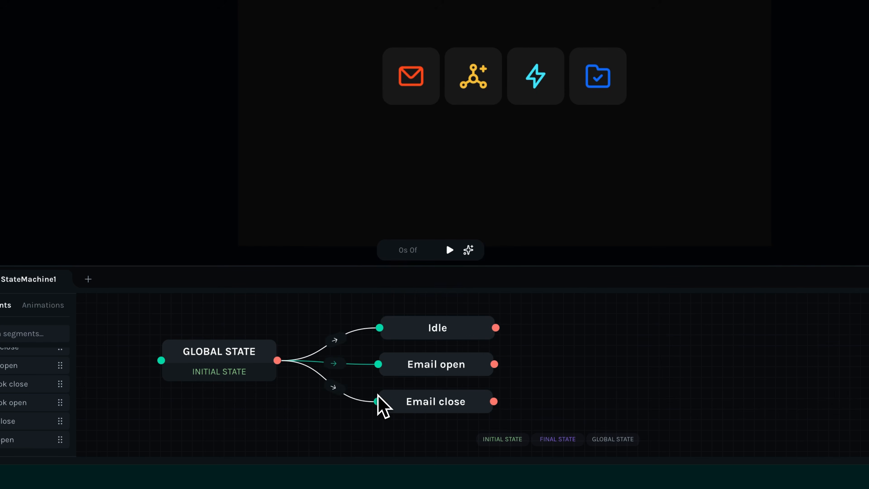
Connect the global state to Email close with an immediate transition conditioned on Hover and Icon = Email_close.
click(335, 391)
click(415, 370)
click(358, 341)
click(373, 365)
click(407, 370)
click(458, 342)
text(E)
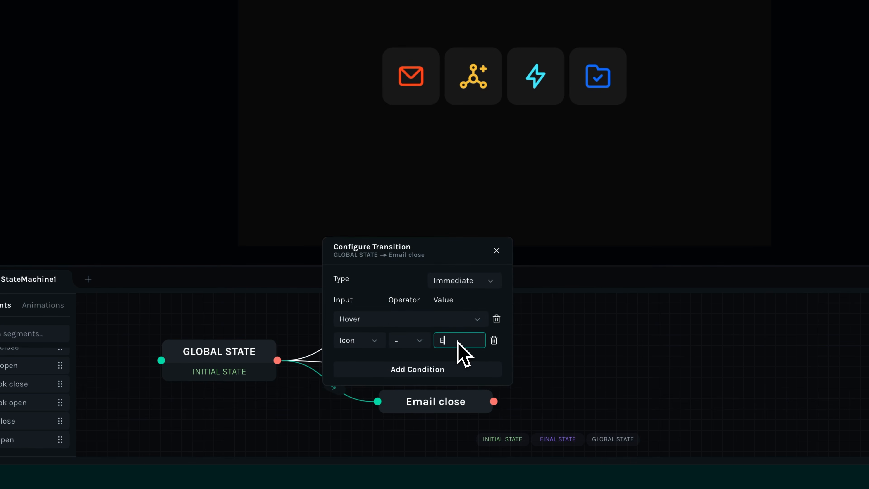
text(mail_close)
click(497, 251)
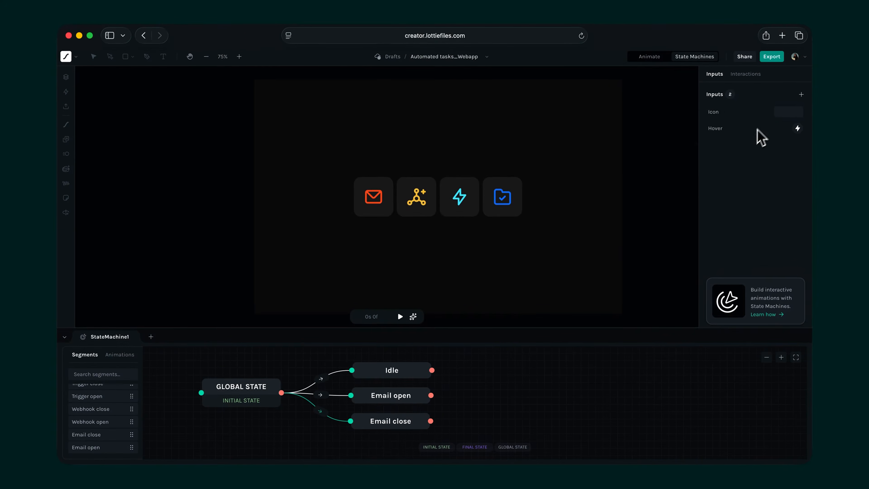
Preview the state machine, firing Hover with Icon set to Email_open and again with Email_close, and stop playback.
click(401, 318)
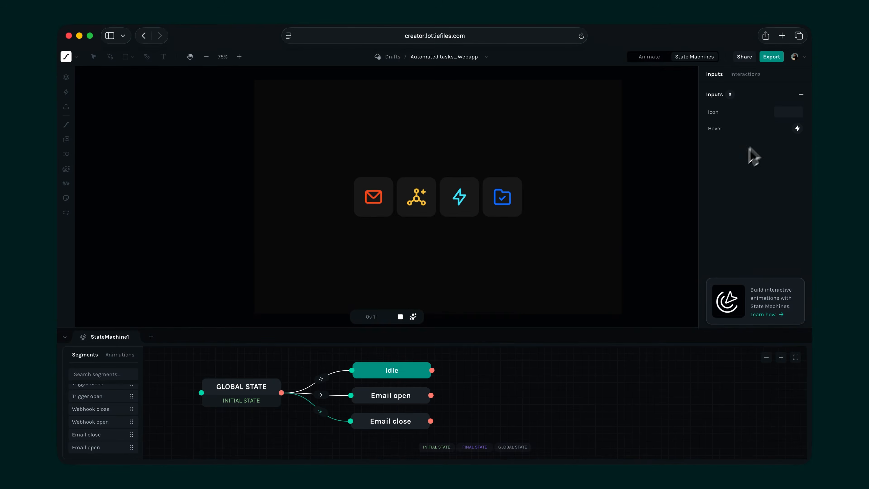
text(email_ope)
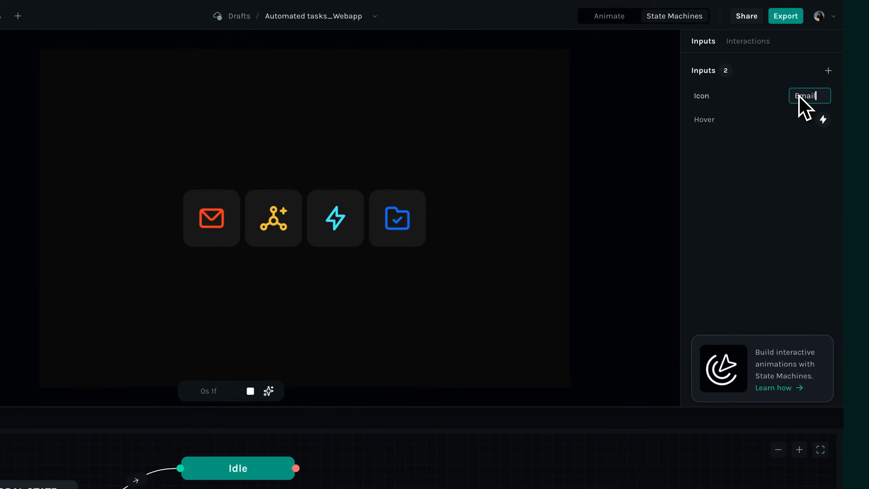
text(n)
click(823, 119)
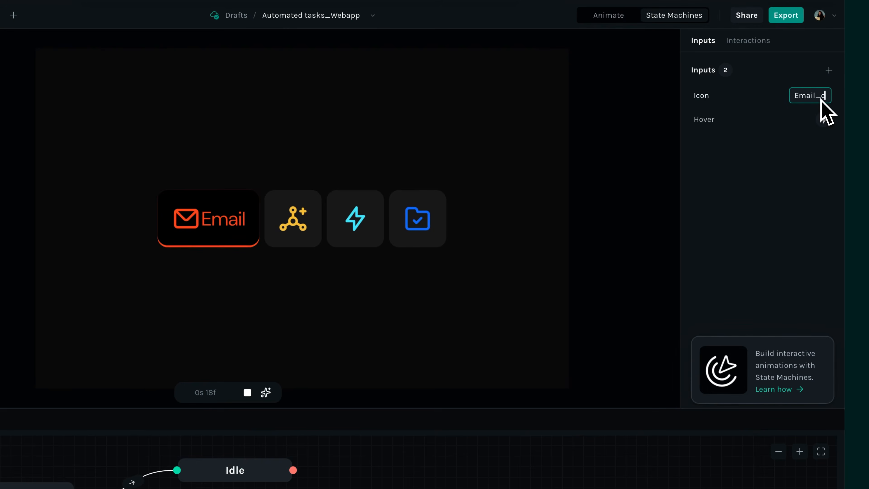
click(826, 118)
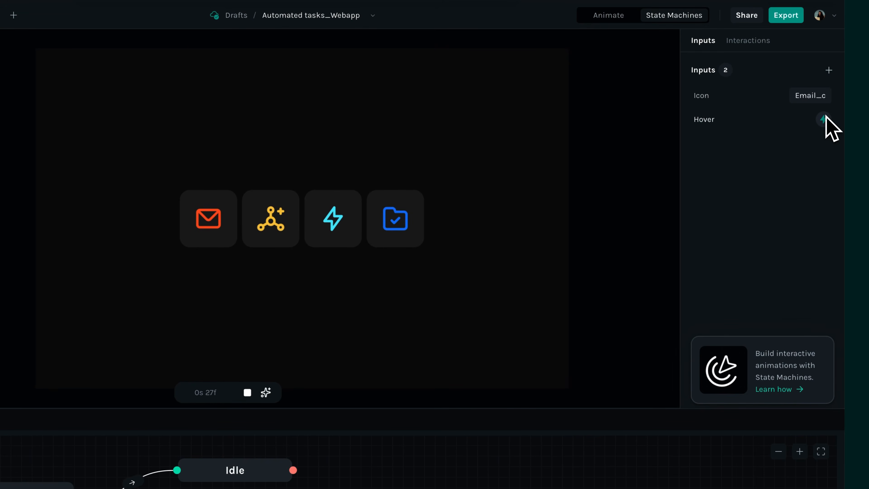
click(247, 393)
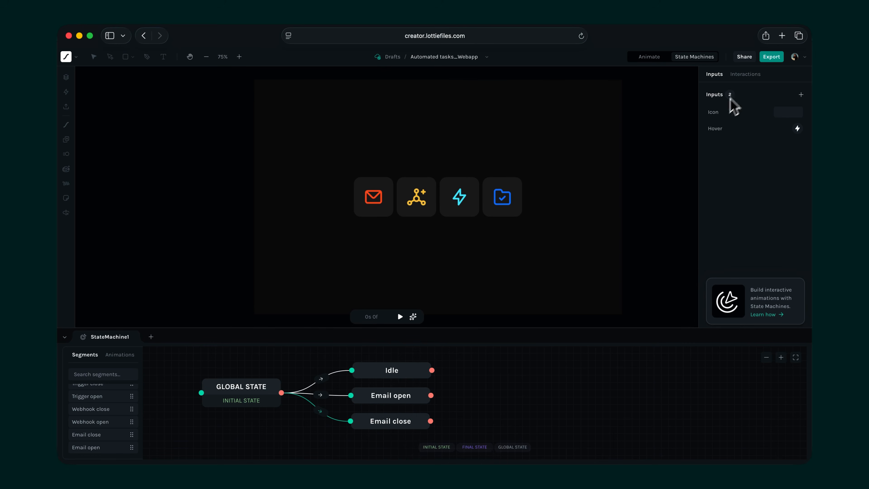
Start a new PointerEnter interaction on the Email hitbox layer.
click(748, 75)
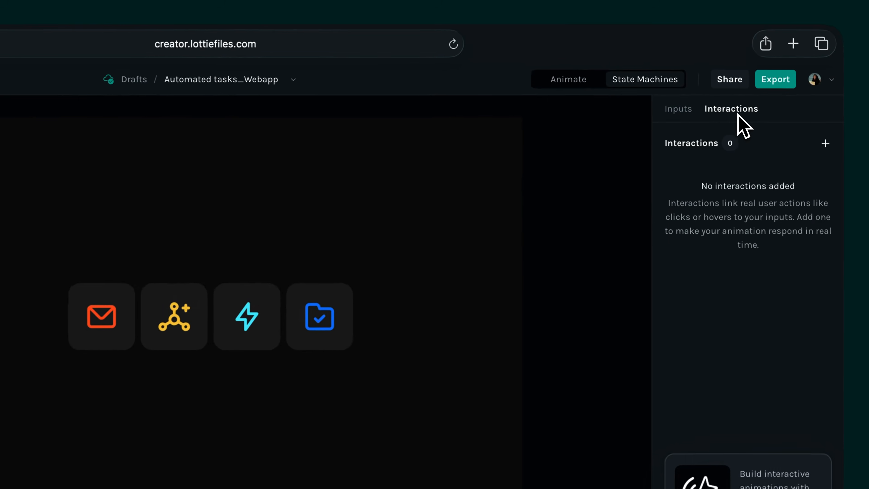
click(826, 144)
click(605, 166)
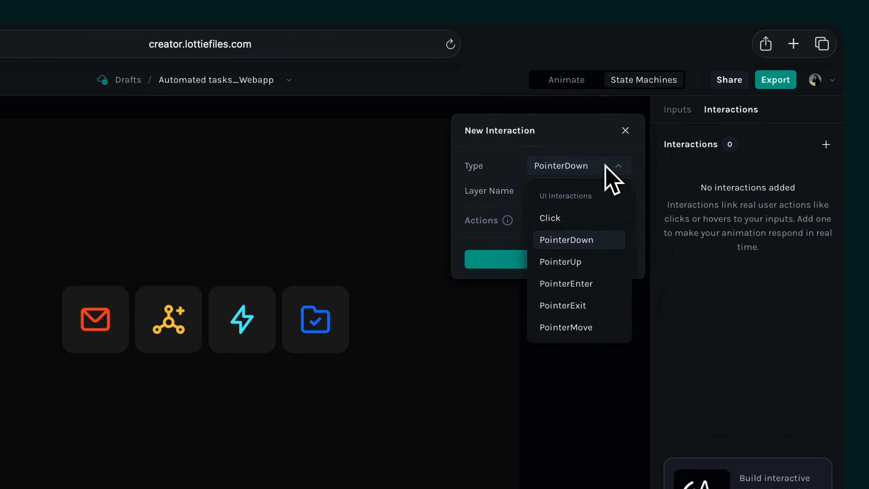
click(587, 284)
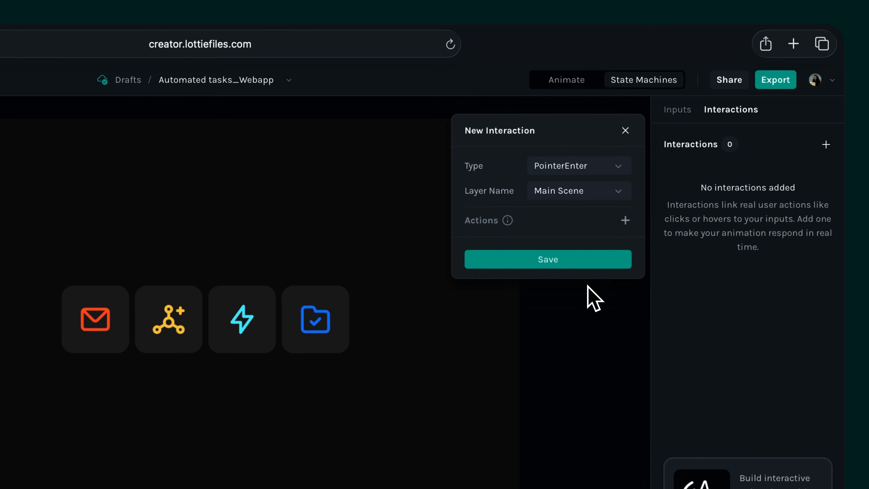
click(592, 194)
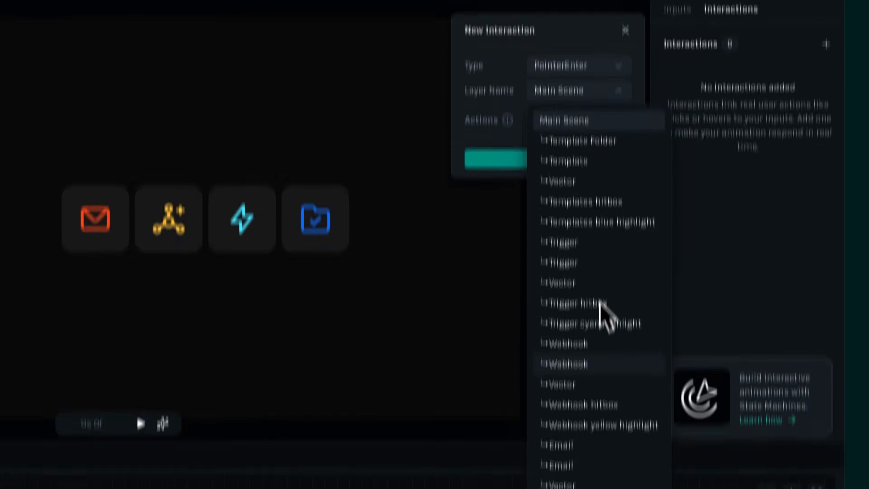
click(614, 422)
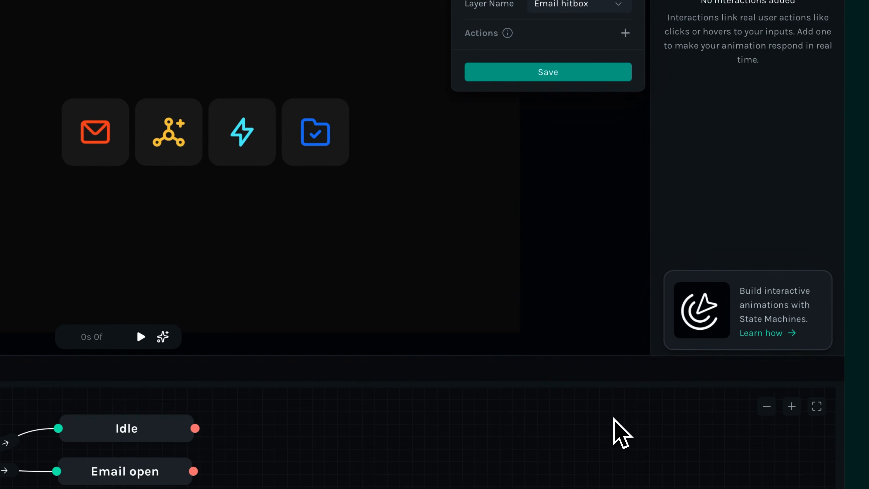
Add a Set Input value action to the PointerEnter interaction that sets Icon to Email_open.
click(626, 222)
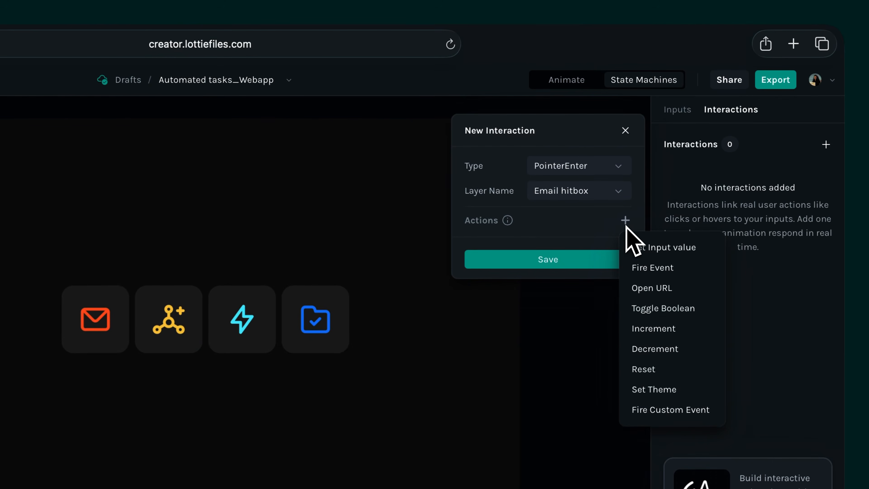
click(638, 253)
click(499, 272)
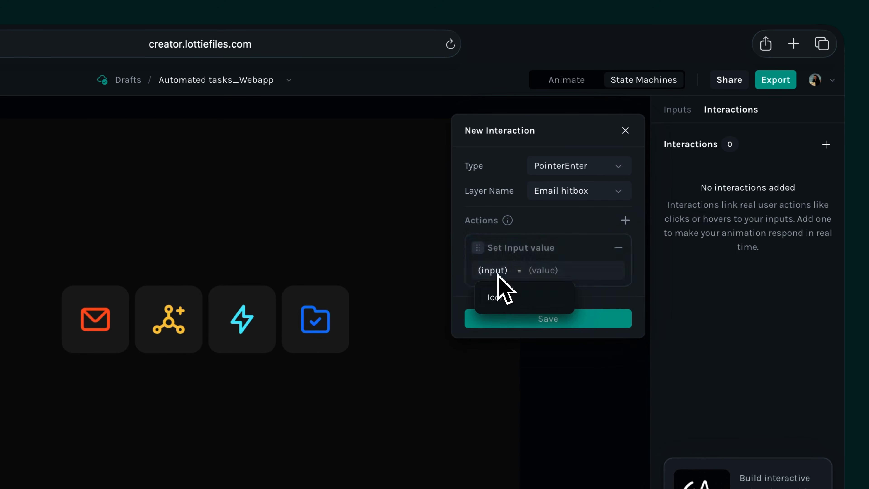
click(502, 297)
click(538, 274)
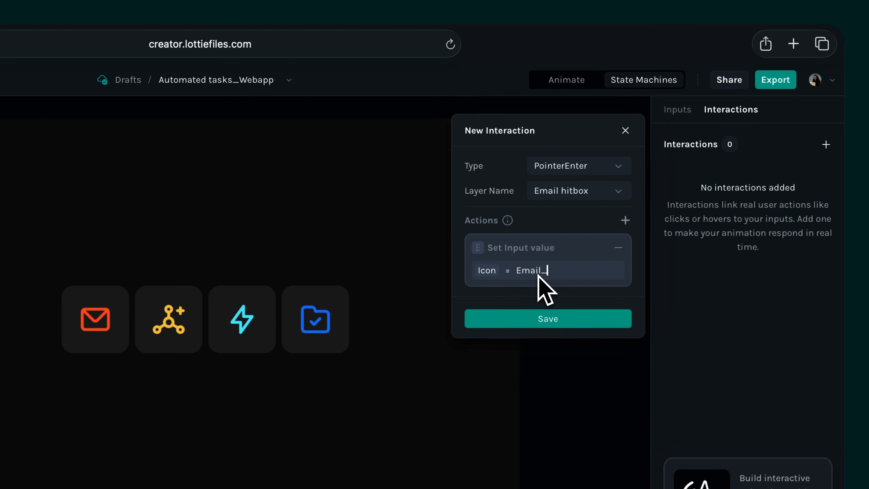
text(Email_open)
Add a Fire Event action for Hover to the PointerEnter interaction and save it.
click(625, 221)
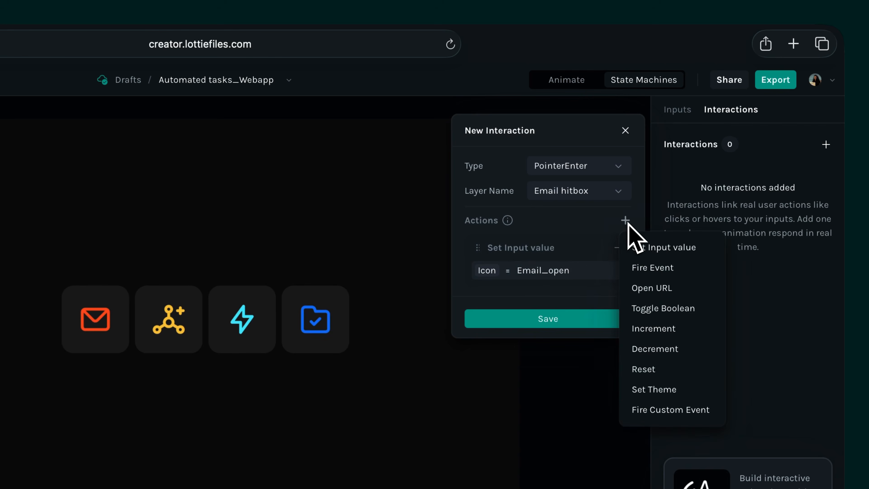
click(653, 267)
click(496, 330)
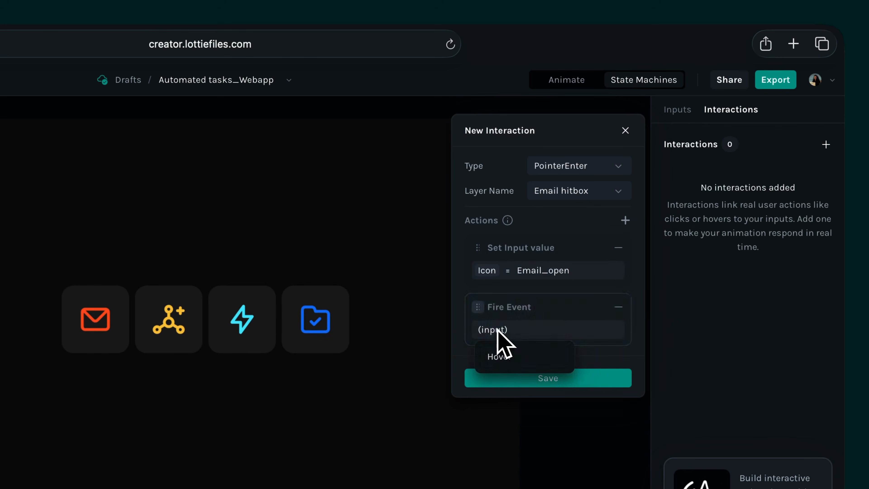
click(507, 358)
click(524, 380)
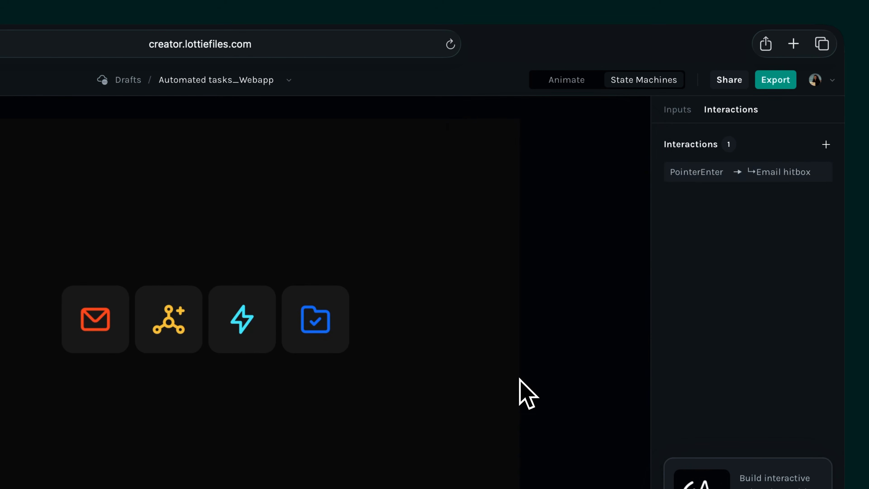
Start a new PointerExit interaction on the Email hitbox layer.
click(826, 144)
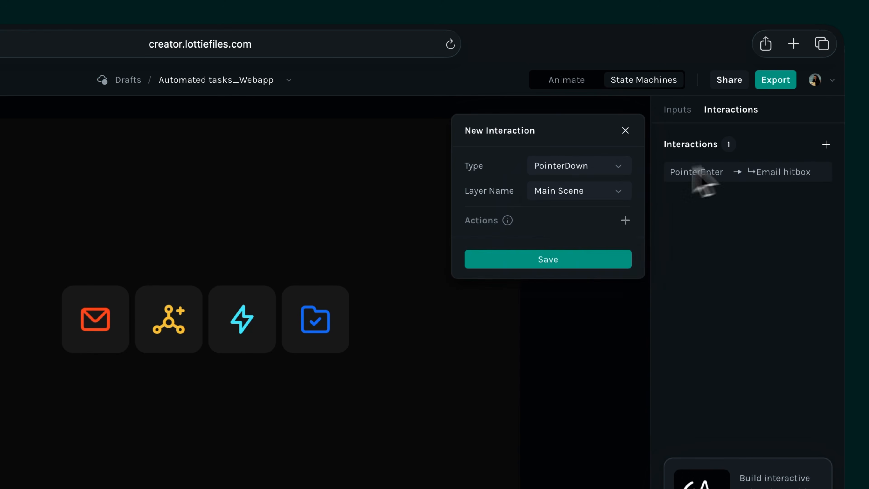
click(605, 166)
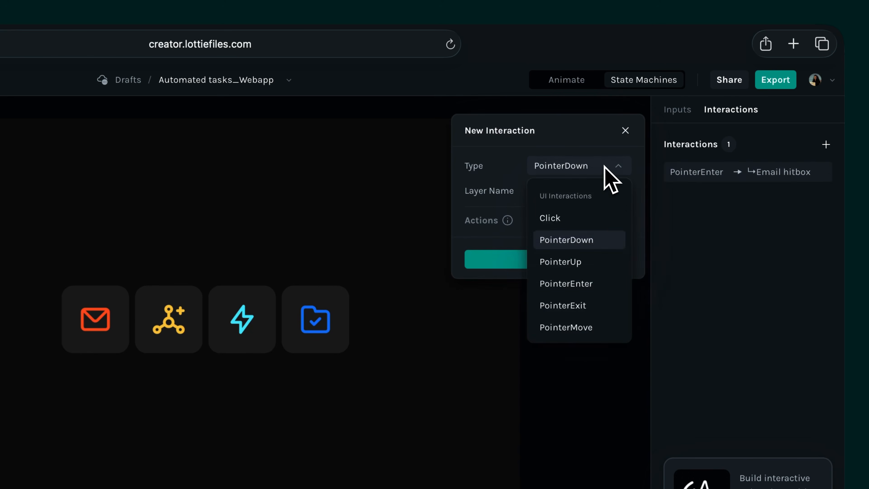
click(603, 306)
click(607, 196)
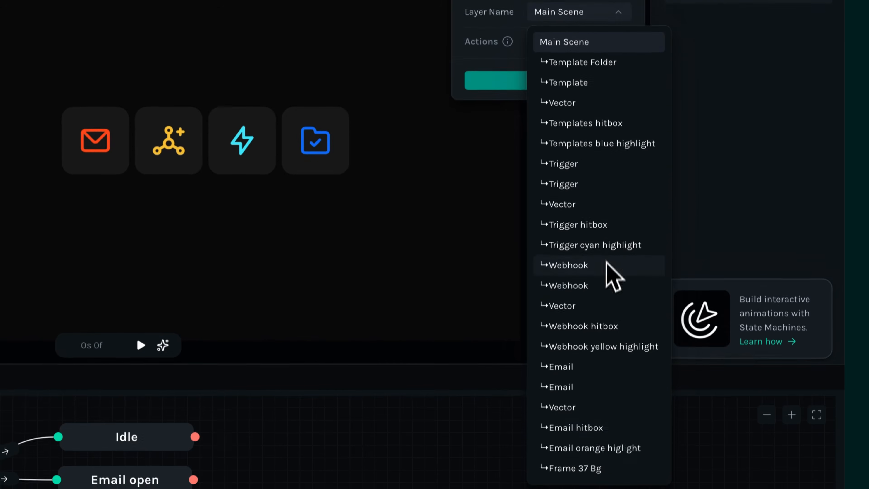
click(620, 415)
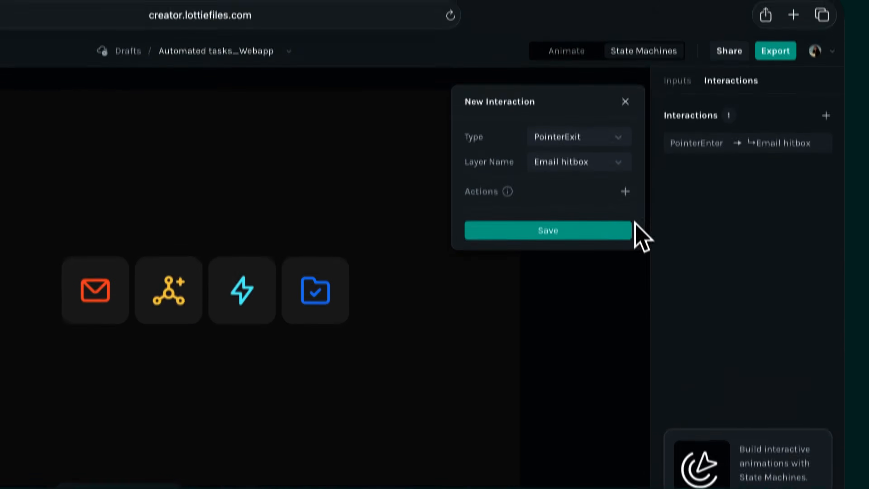
Add a Set Input value action to the PointerExit interaction that sets Icon to Email_close.
click(625, 31)
click(636, 245)
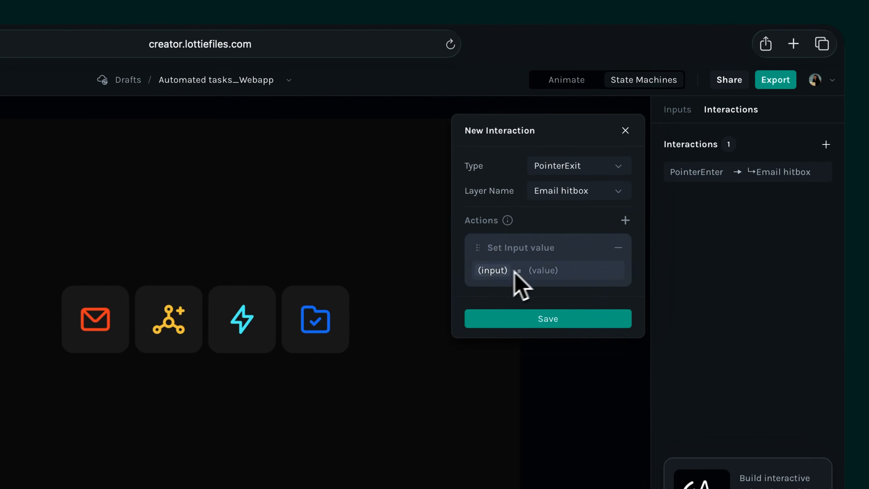
click(495, 273)
click(506, 297)
click(534, 270)
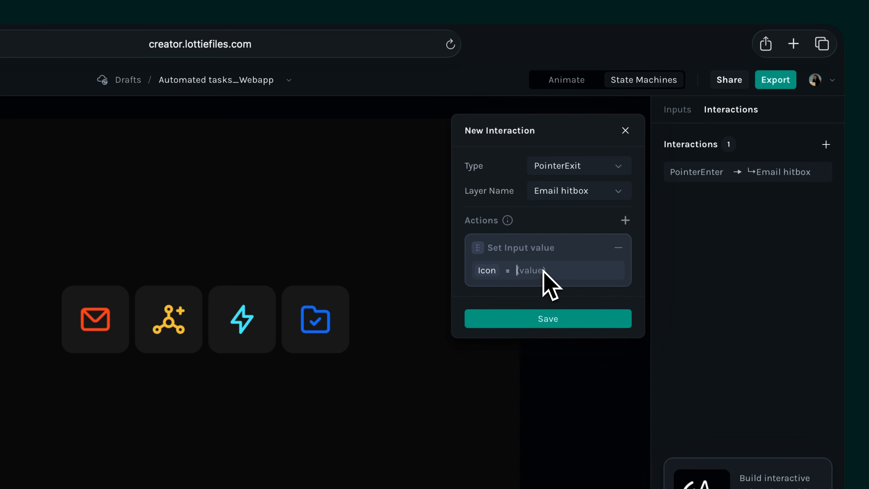
Add a Fire Event action for Hover to the PointerExit interaction, save it, and preview the state machine.
click(626, 220)
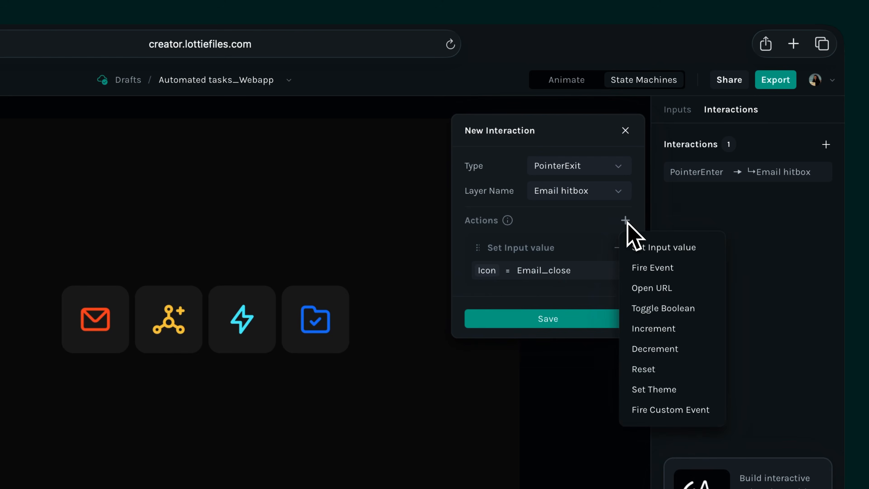
click(645, 266)
click(495, 330)
click(498, 356)
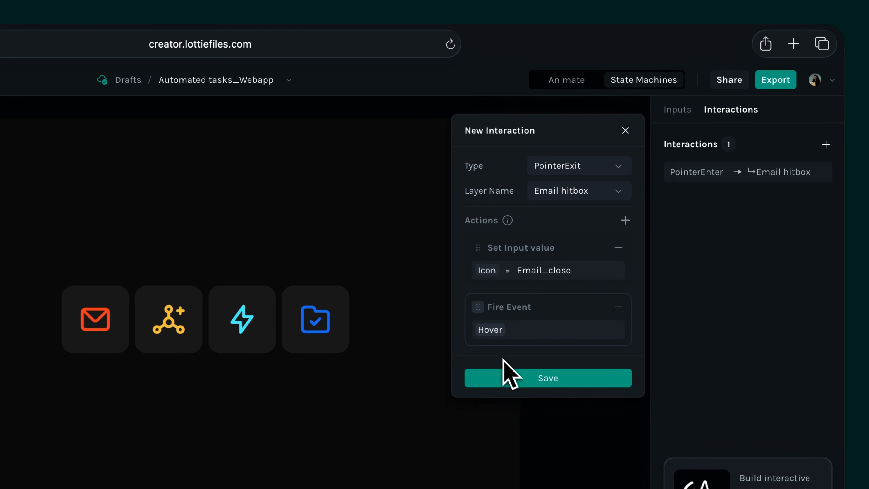
click(509, 377)
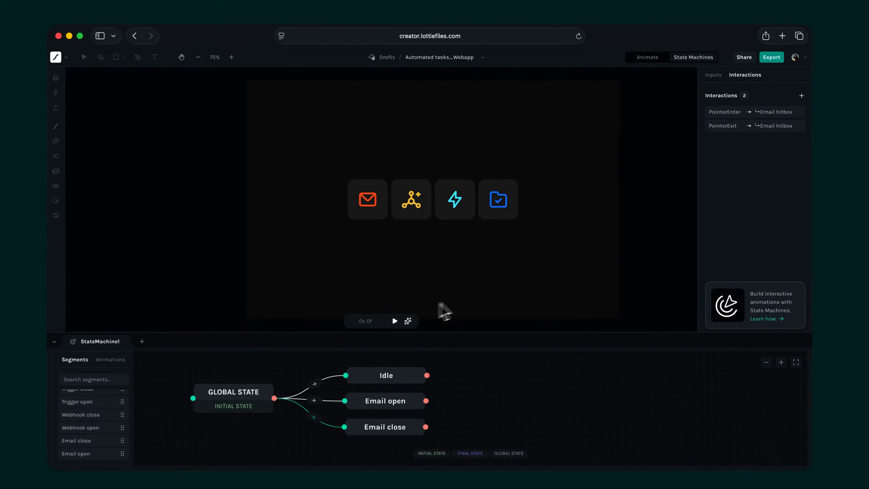
click(394, 321)
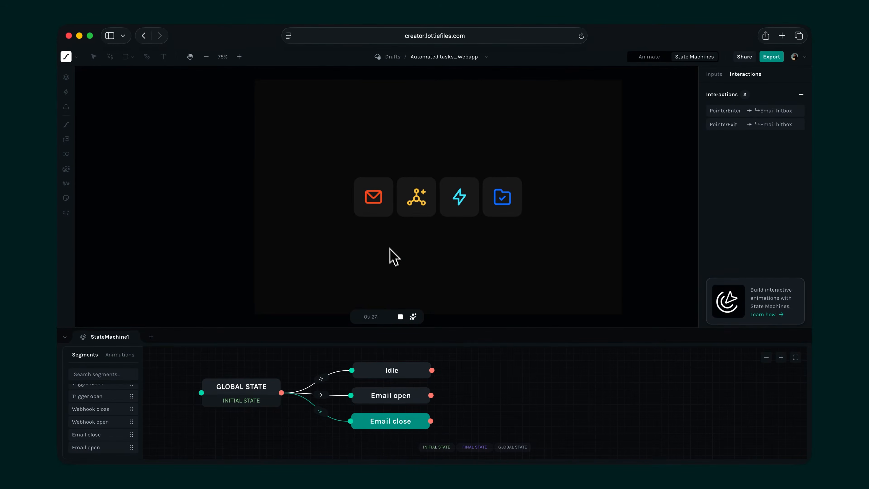
Test the icons' hover interactions in the state machine preview and stop the playback.
mouse_move(377, 198)
click(404, 318)
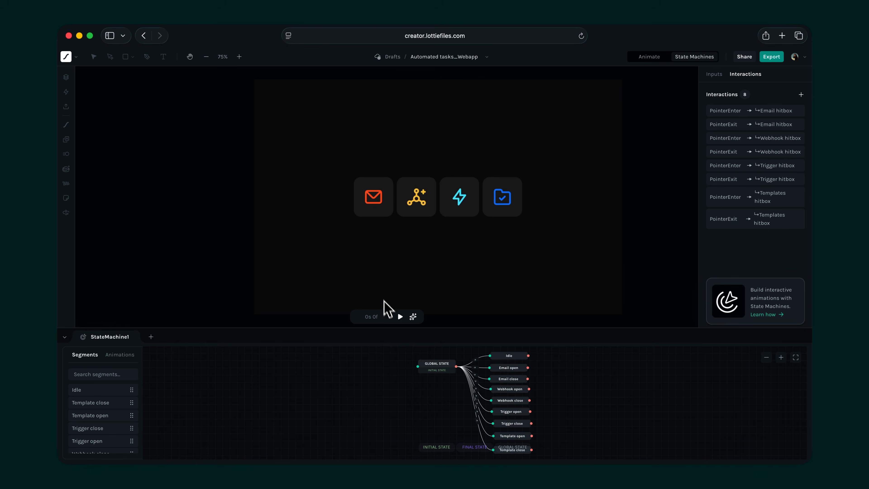
click(400, 317)
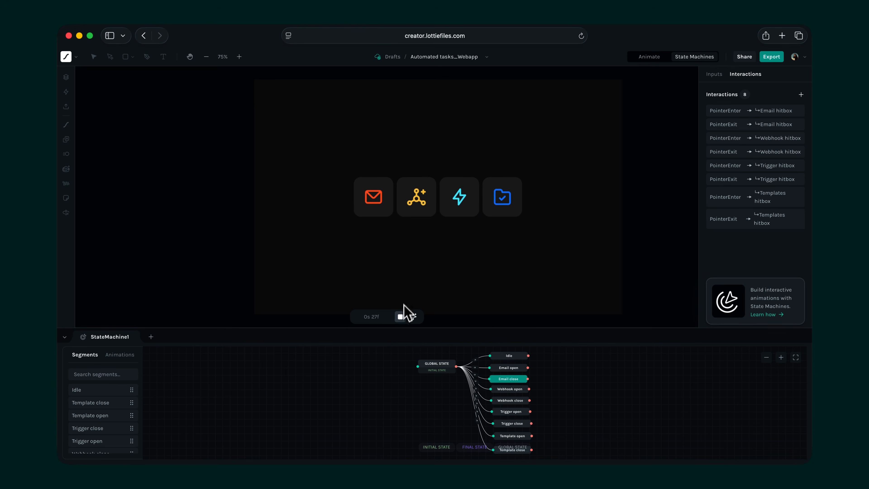
click(401, 317)
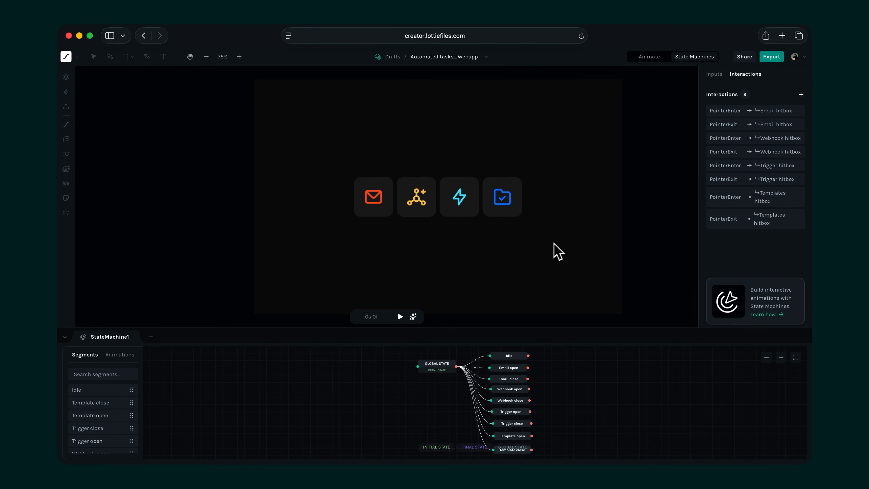
Export the animation as Automated tasks_Webapp to the Smart Tasks folder within [EXT] Client Work.
click(772, 57)
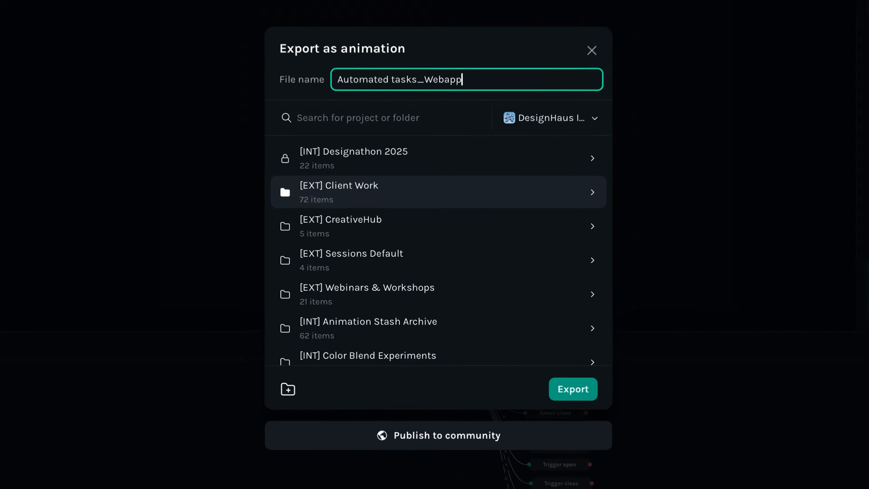
click(595, 197)
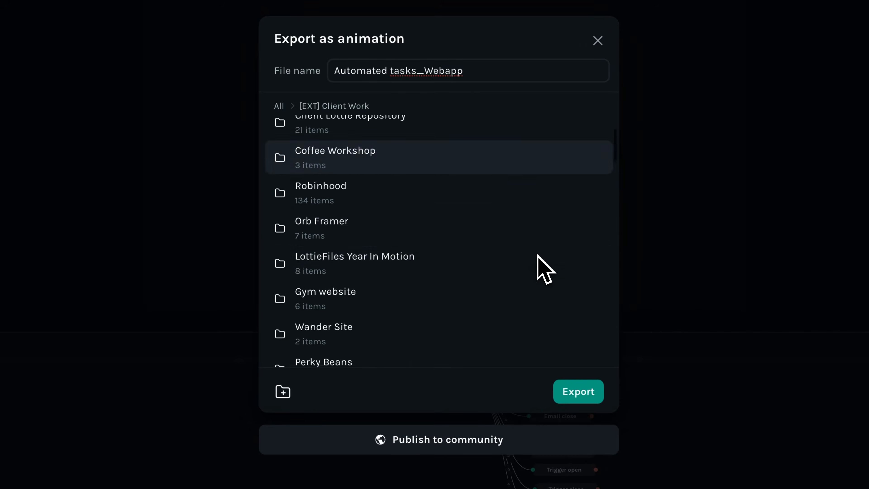
scroll(546, 269, down, 10)
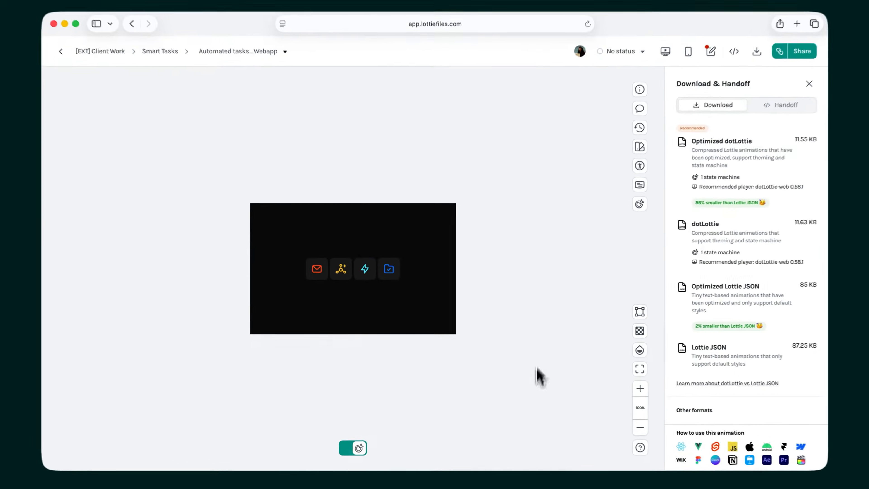
Enable the asset CDN in the animation's handoff settings and check the animation version options.
click(780, 108)
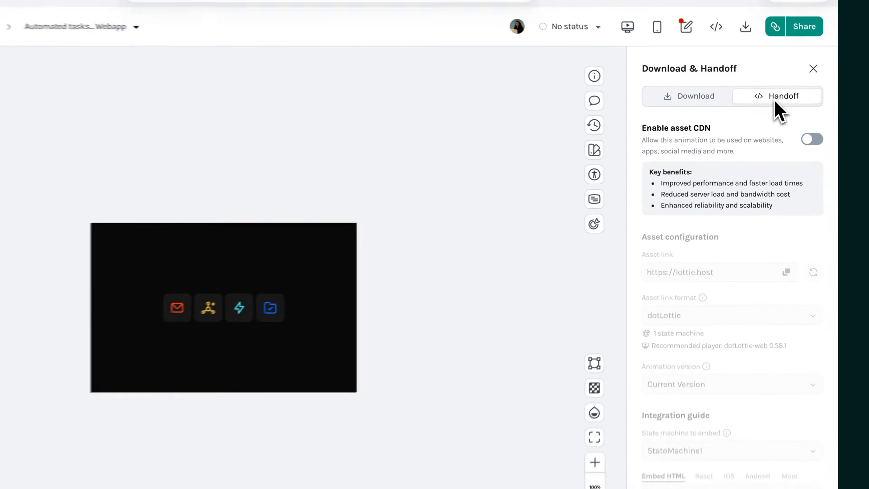
click(812, 139)
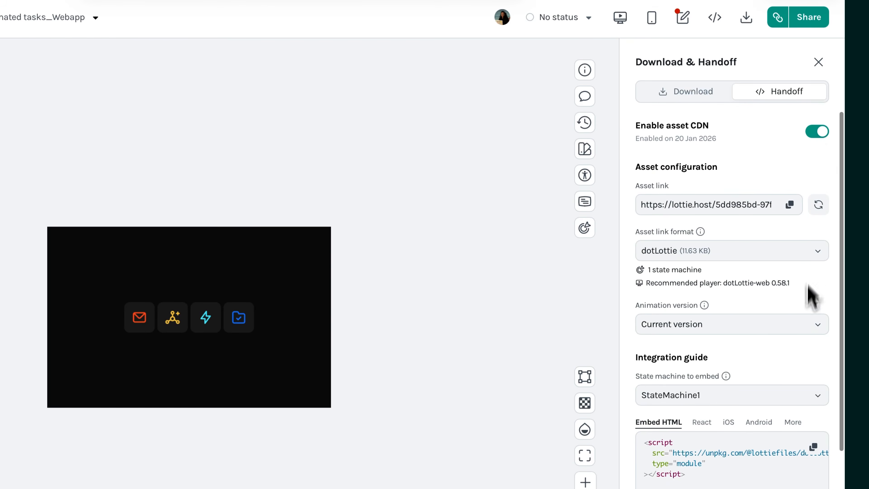
click(805, 325)
click(806, 325)
Choose dotLottie as the asset link format, check its state machine information, and copy the asset link.
click(804, 256)
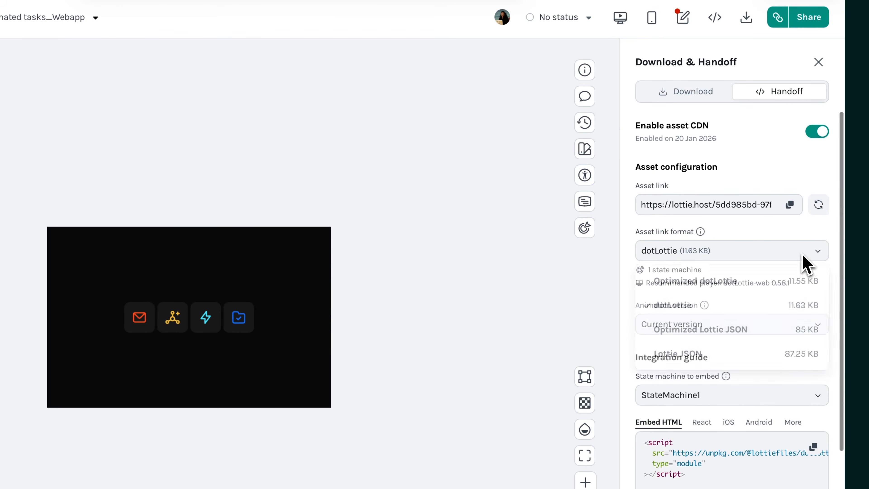
click(757, 297)
mouse_move(673, 284)
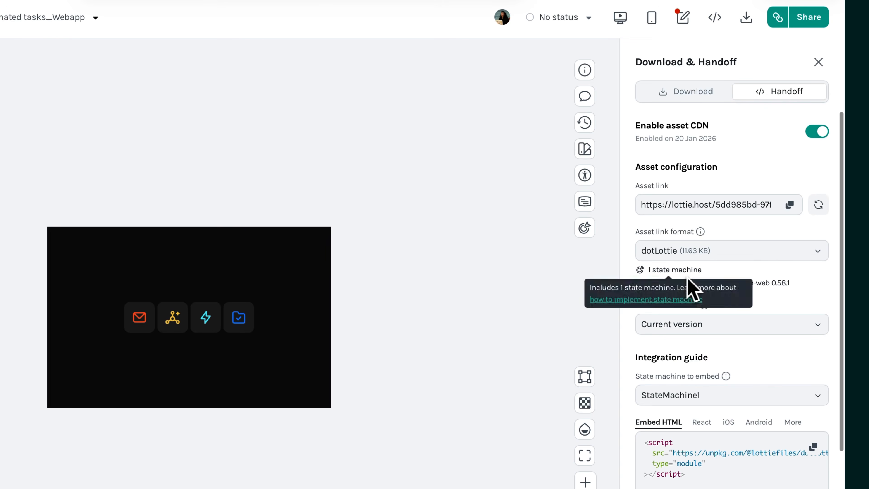
click(790, 205)
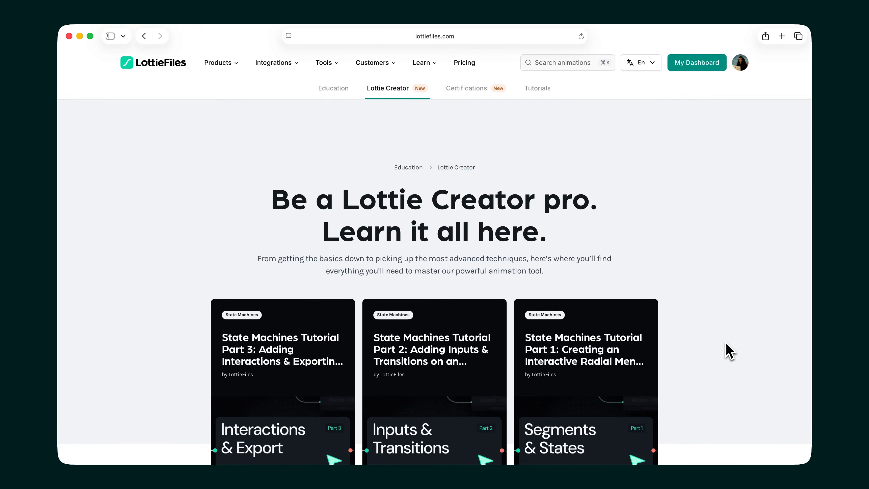
Browse the State Machines tutorials on the LottieFiles Lottie Creator education page.
scroll(731, 352, down, 10)
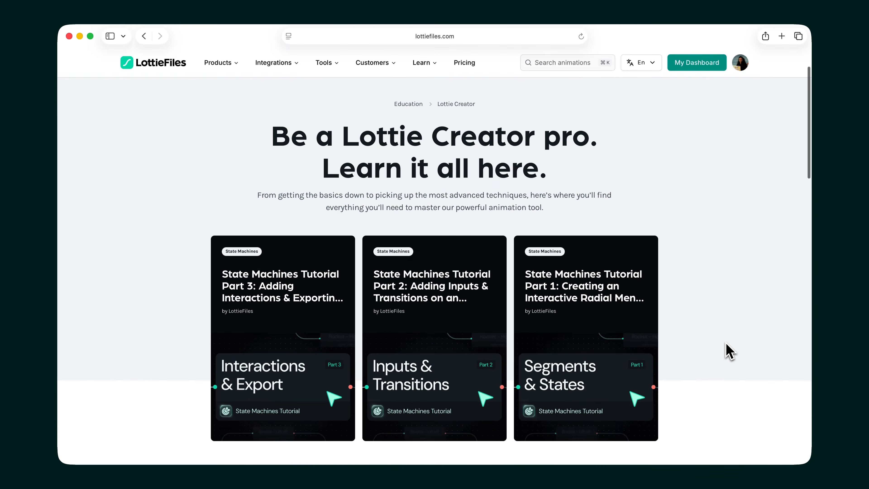
scroll(731, 351, down, 12)
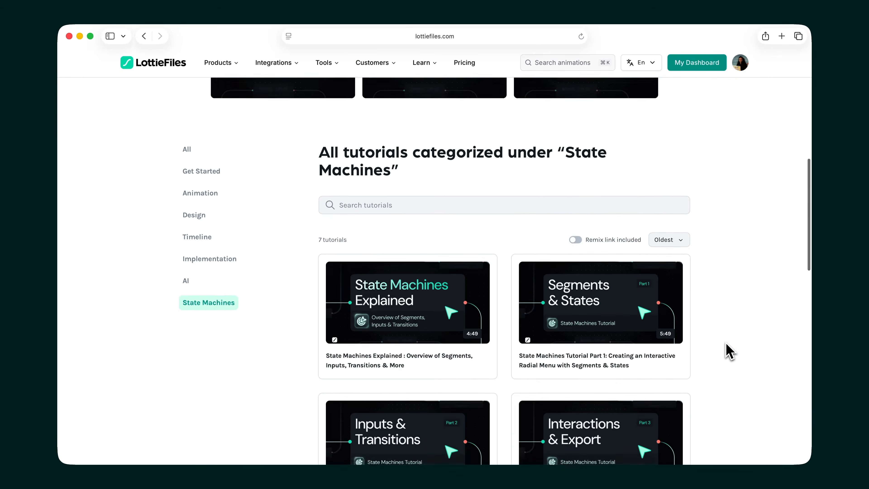
scroll(726, 352, down, 2)
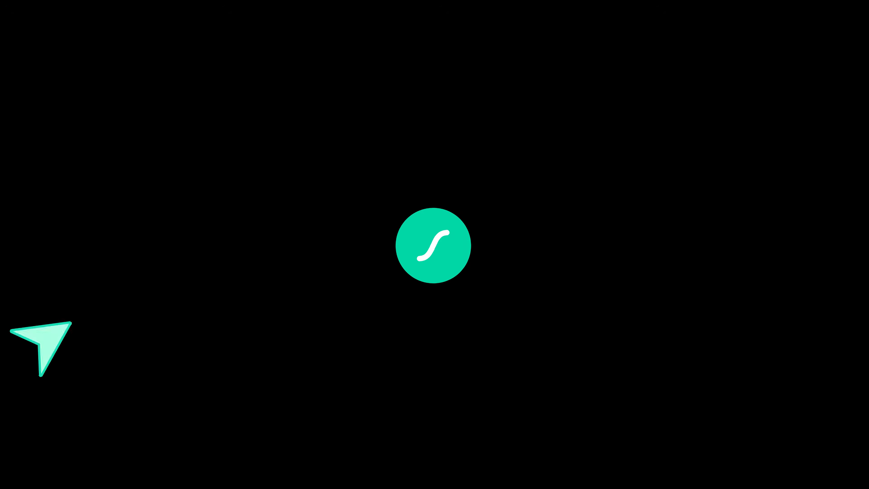